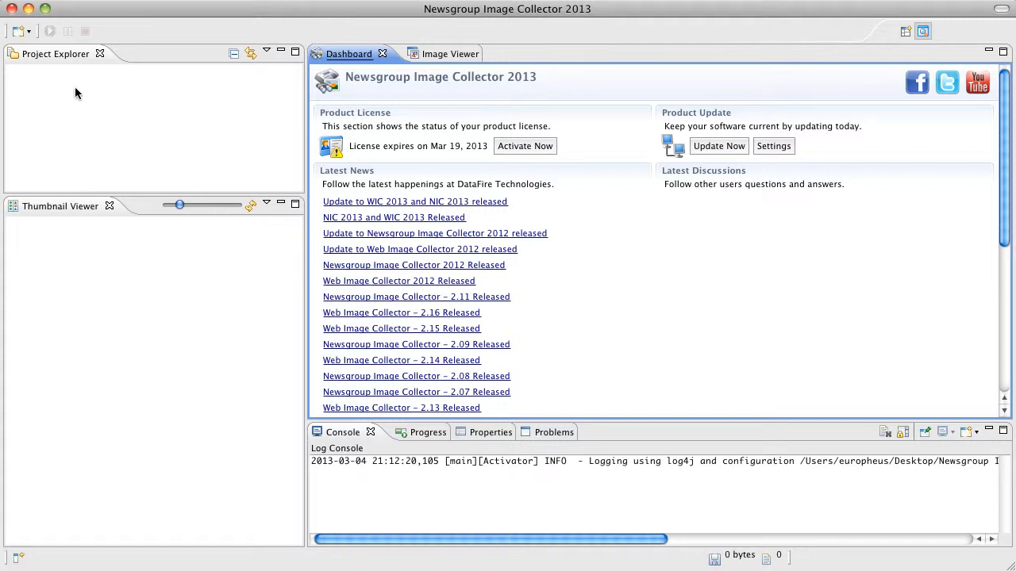
- Start a Basic Newsgroup Project, load the list of available servers, and choose news.giganews.com as its newsgroup server
click(29, 32)
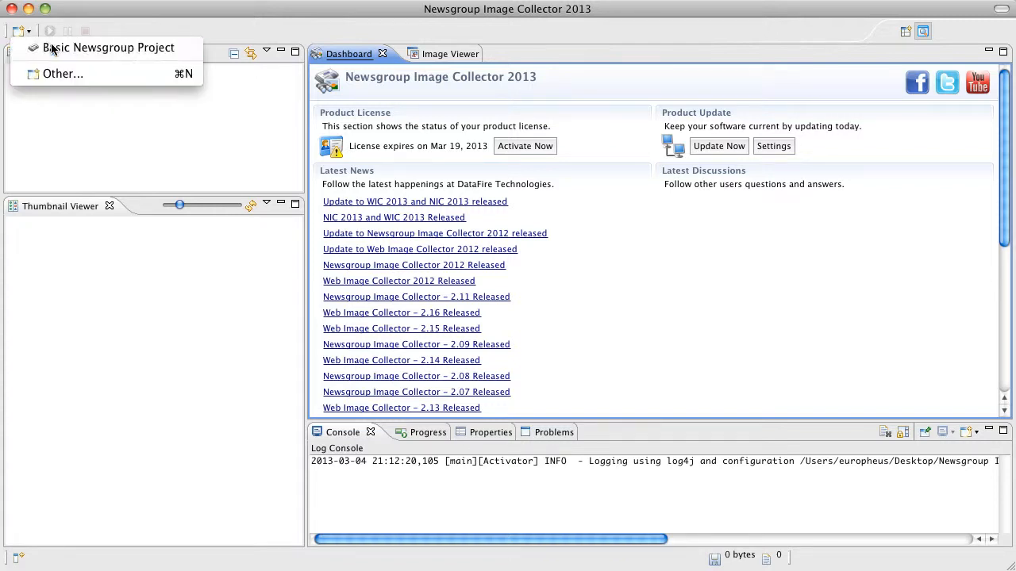
click(51, 49)
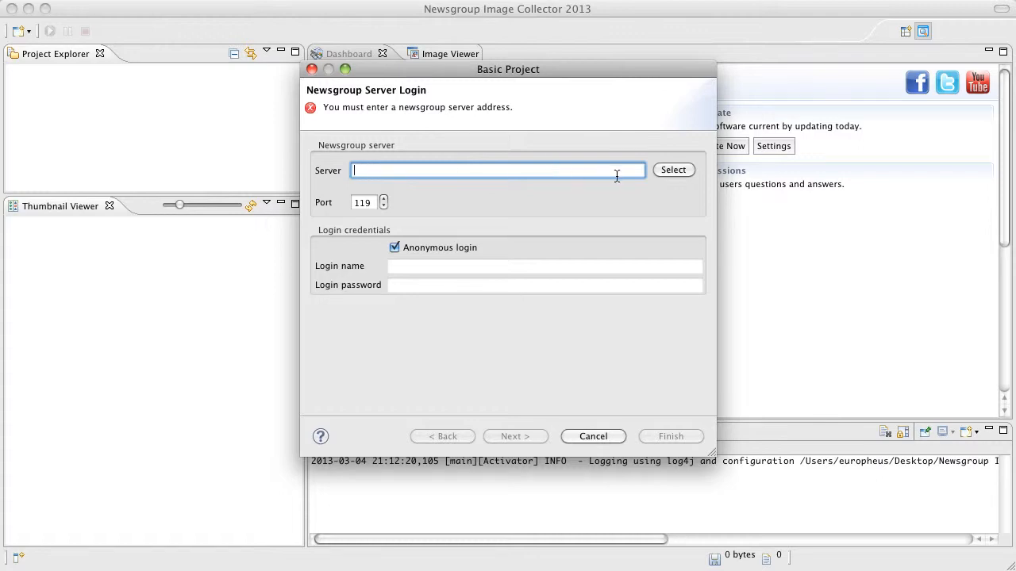
click(682, 170)
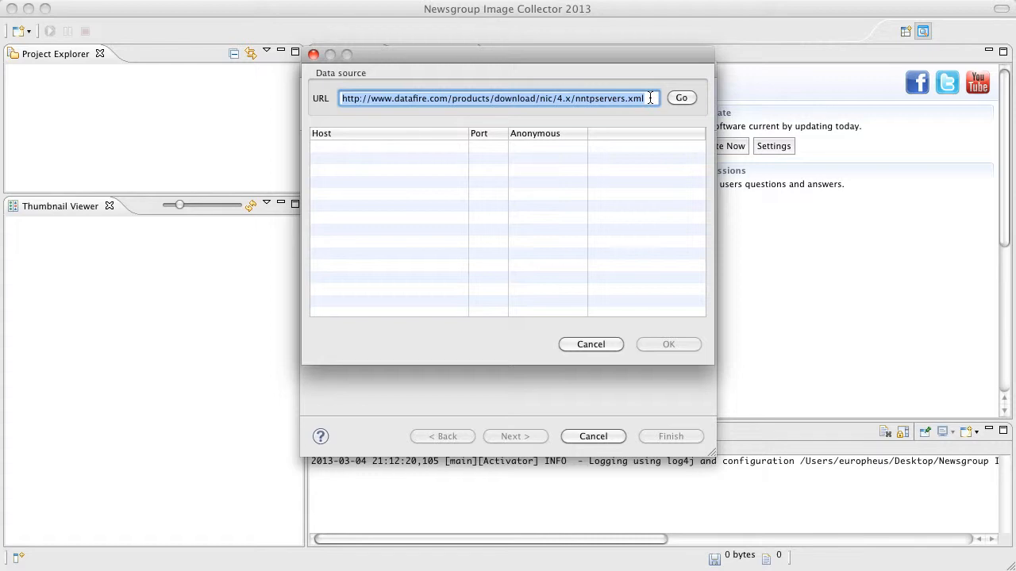
click(680, 97)
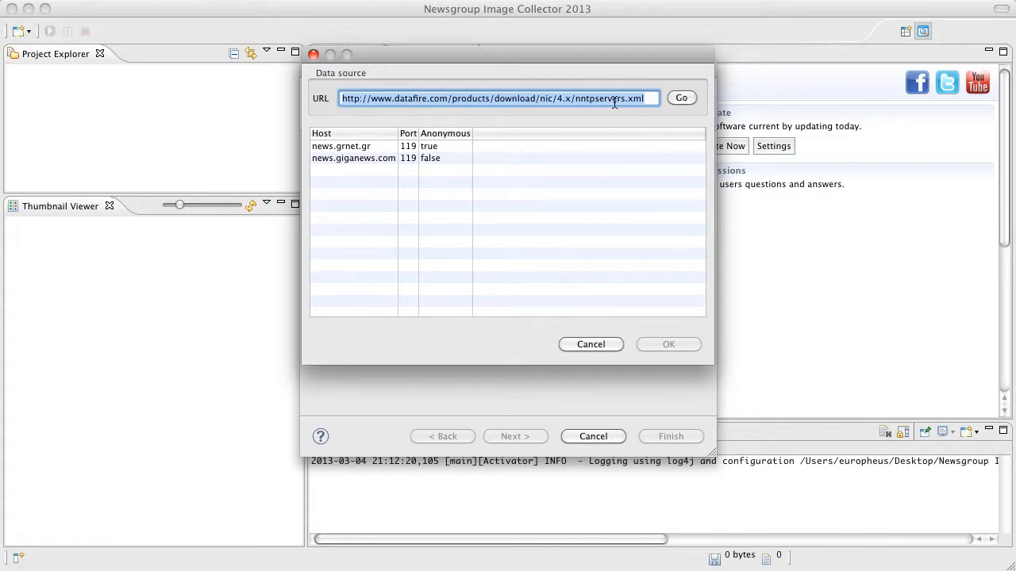
click(643, 99)
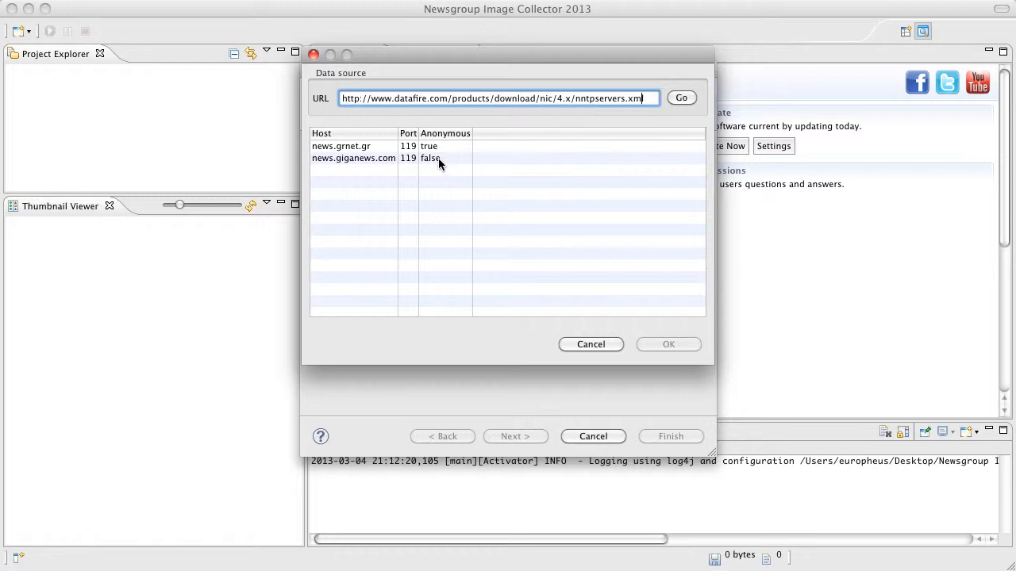
click(364, 149)
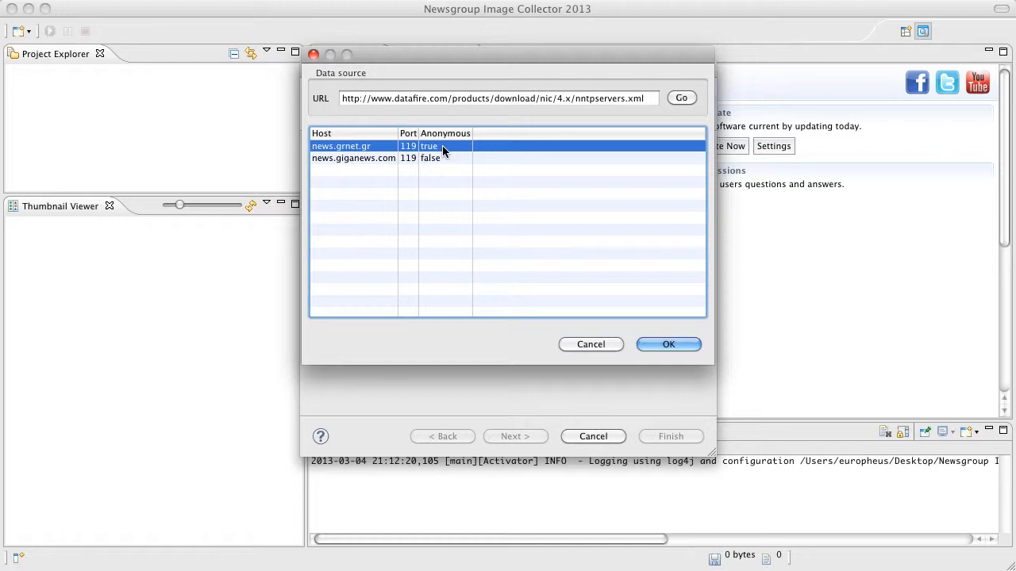
click(397, 159)
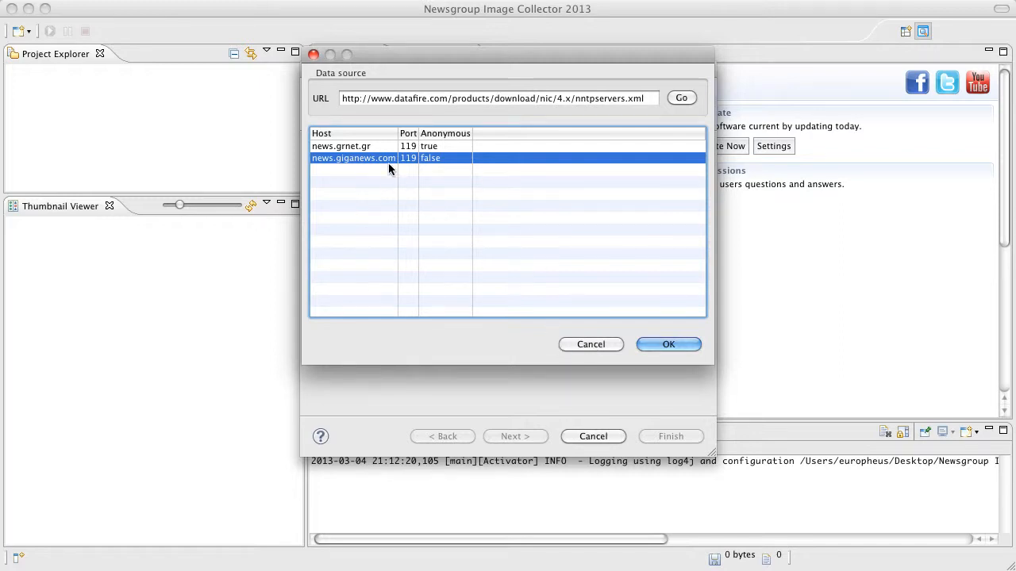
click(668, 343)
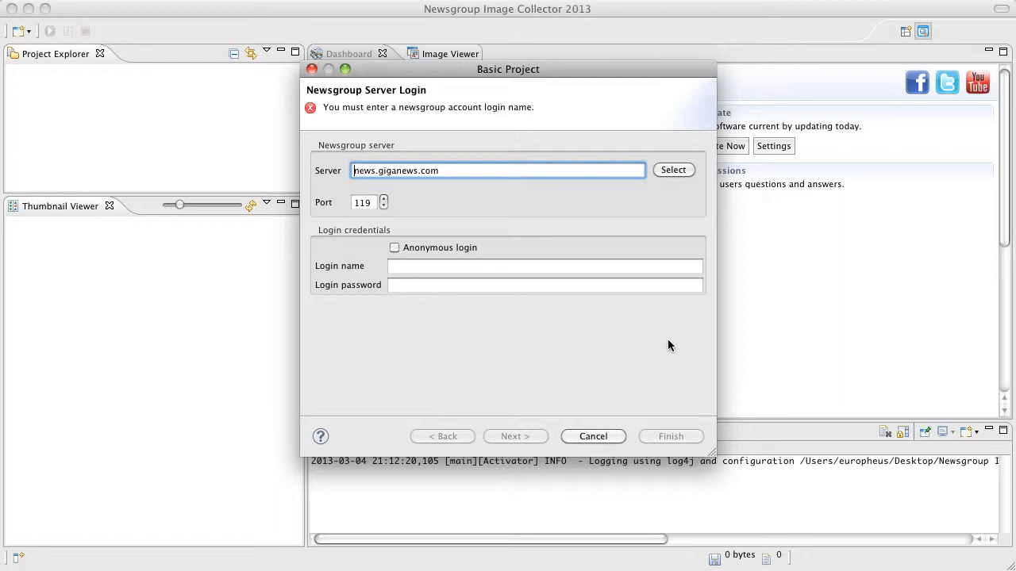
- Enter the newsgroup account's login name and login password, and continue to the list of groups
click(506, 266)
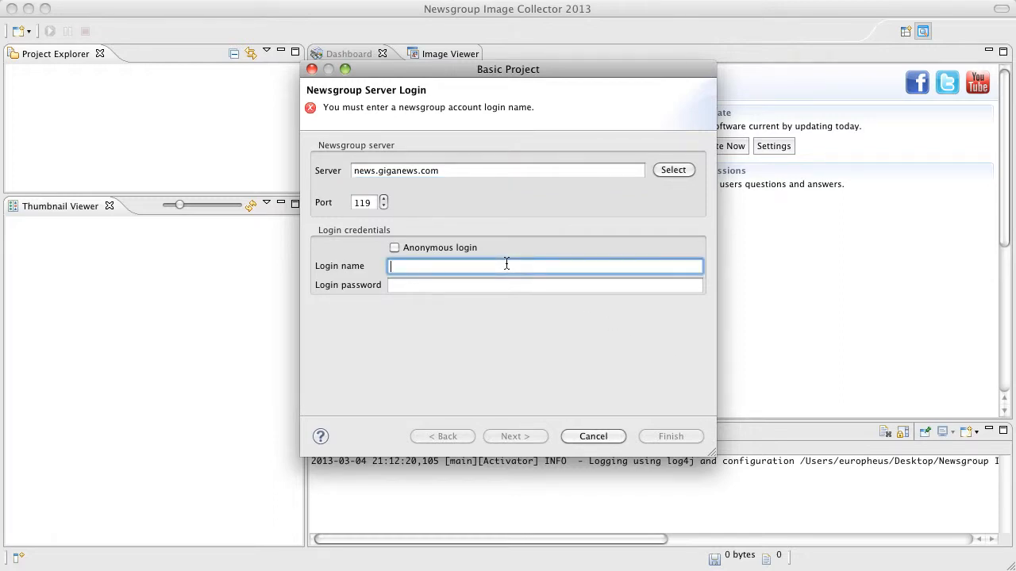
text(datafire)
key(Tab)
text(**********)
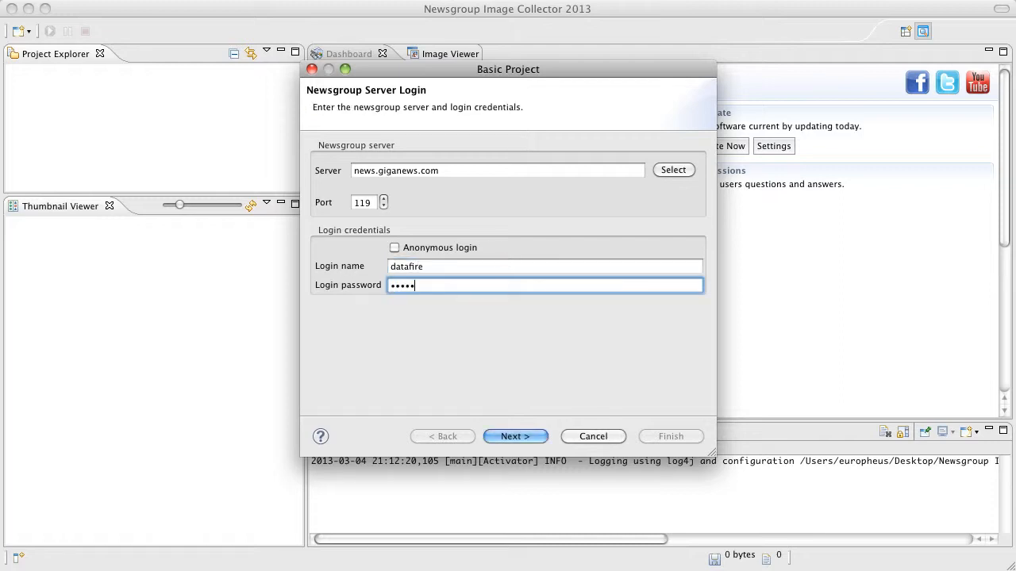
text(***)
click(526, 437)
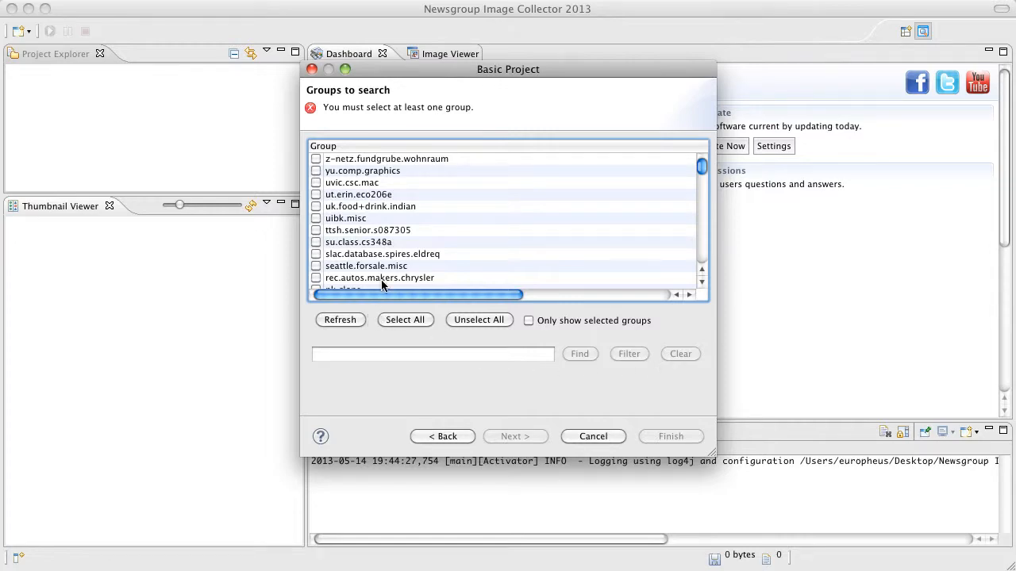
- Select all newsgroups in the list, and clear the whole selection again
drag(702, 166, 695, 144)
click(396, 321)
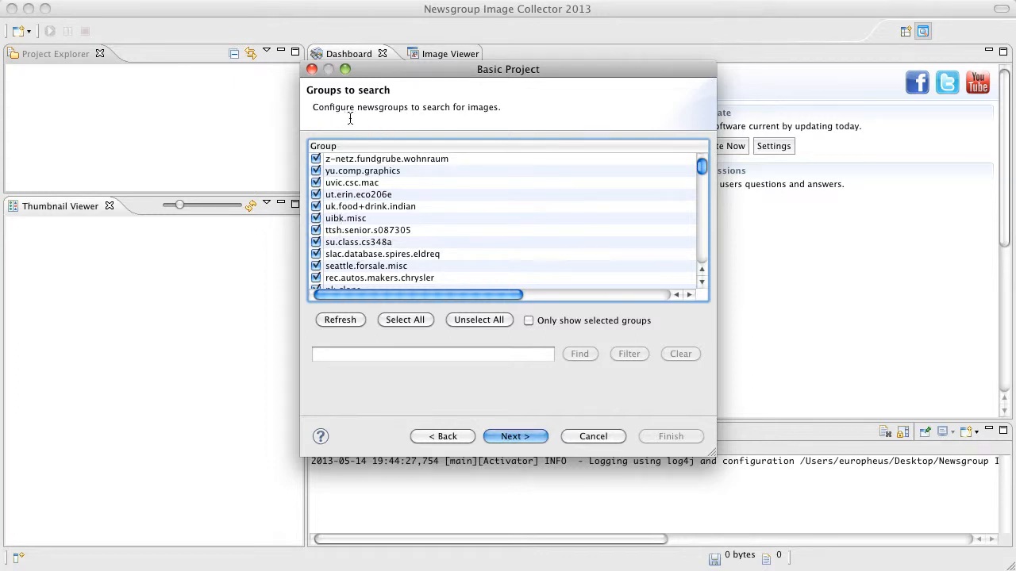
click(466, 320)
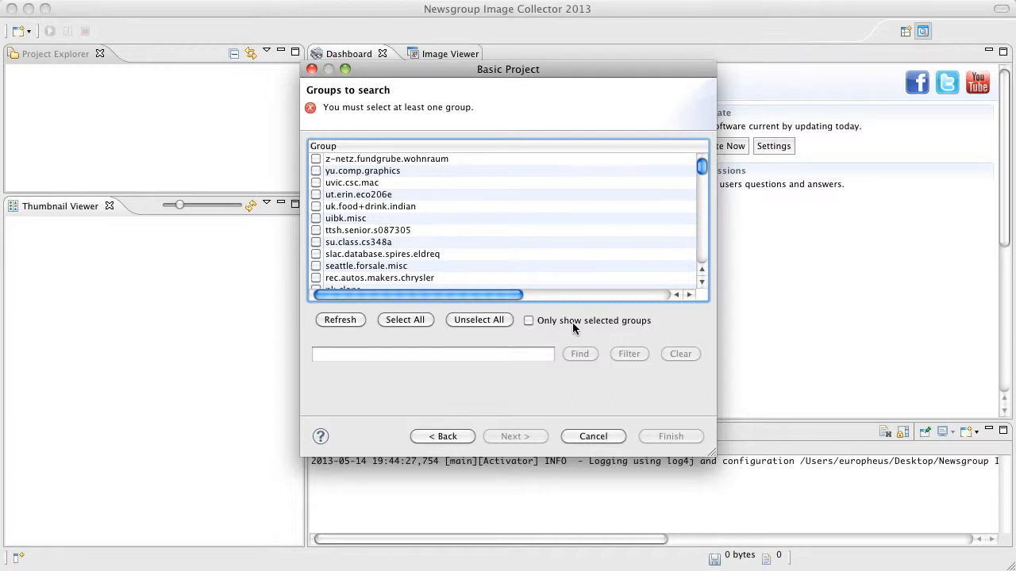
- Select the groups uibk.misc, seattle.forsale.misc and msn.forums.outdoors.recreation.general, review only the selected groups, and restore the full list
click(317, 219)
click(325, 269)
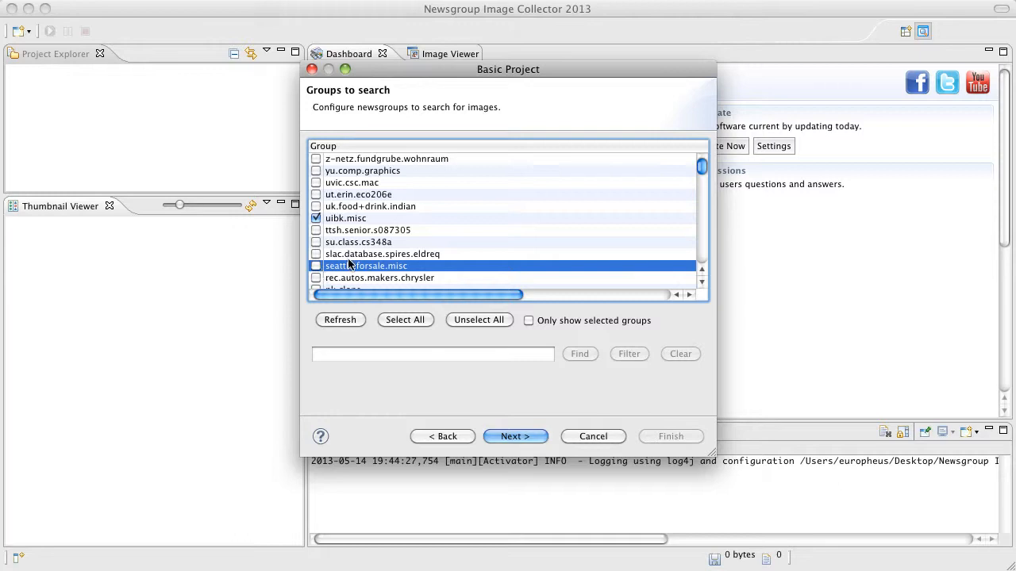
click(316, 268)
scroll(326, 265, down, 10)
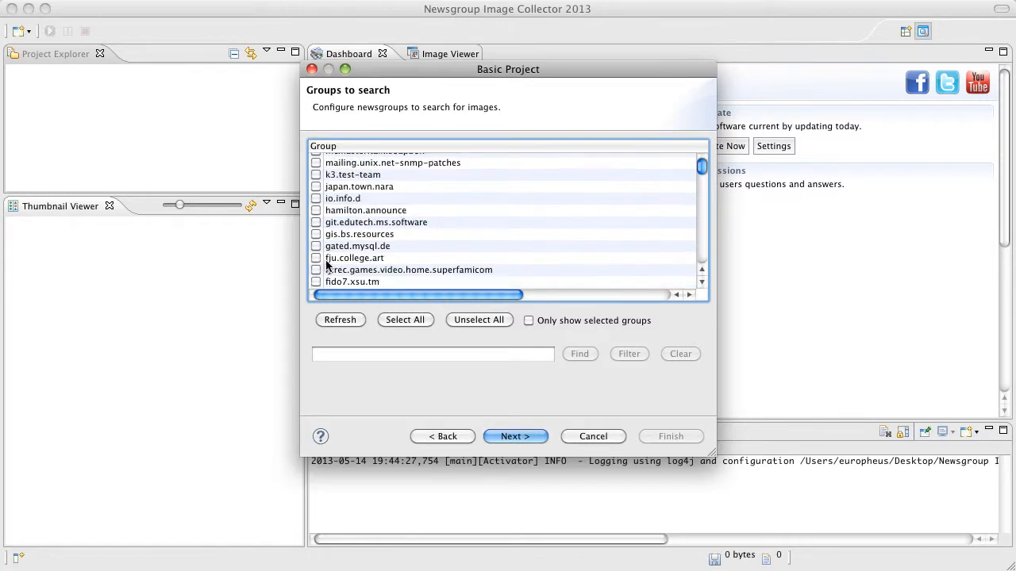
click(316, 252)
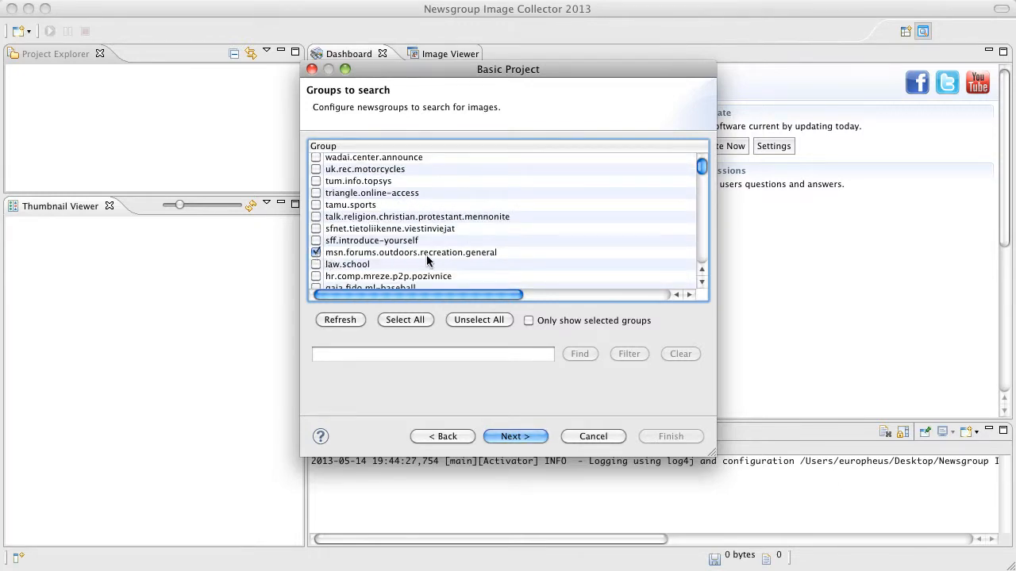
click(537, 319)
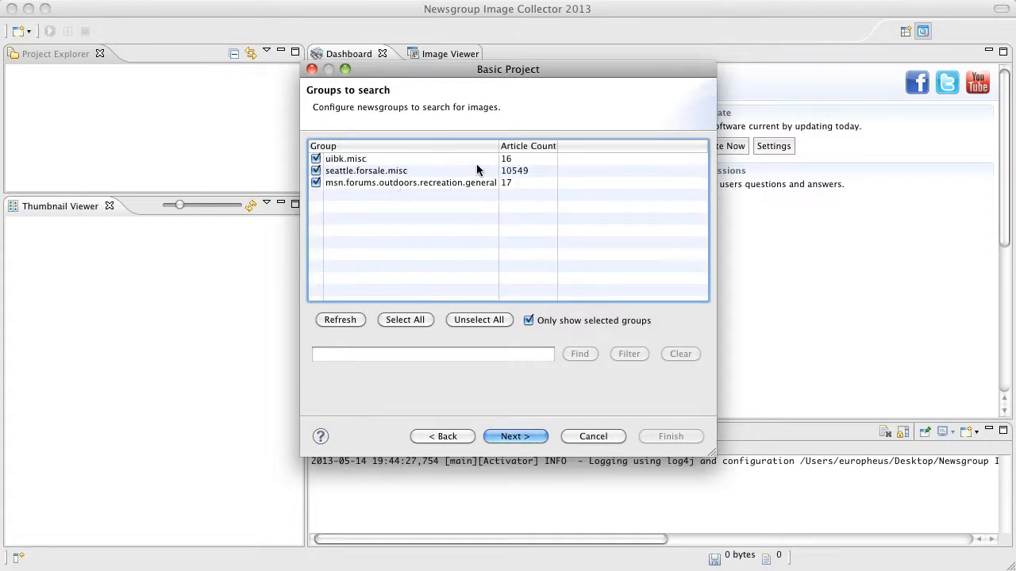
click(529, 320)
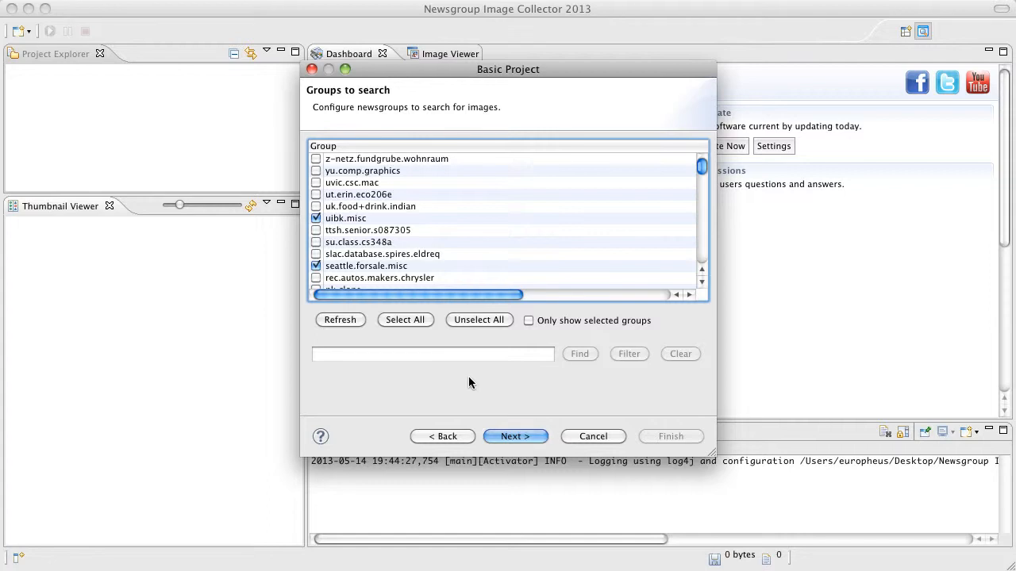
- Search the group list for "sports" and go through several successive matches
click(354, 356)
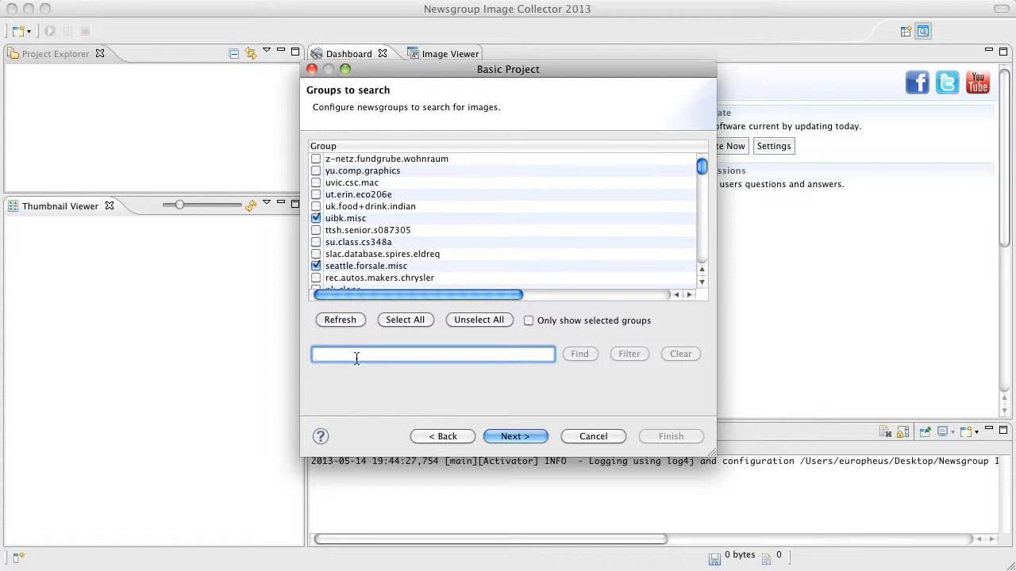
text(sp)
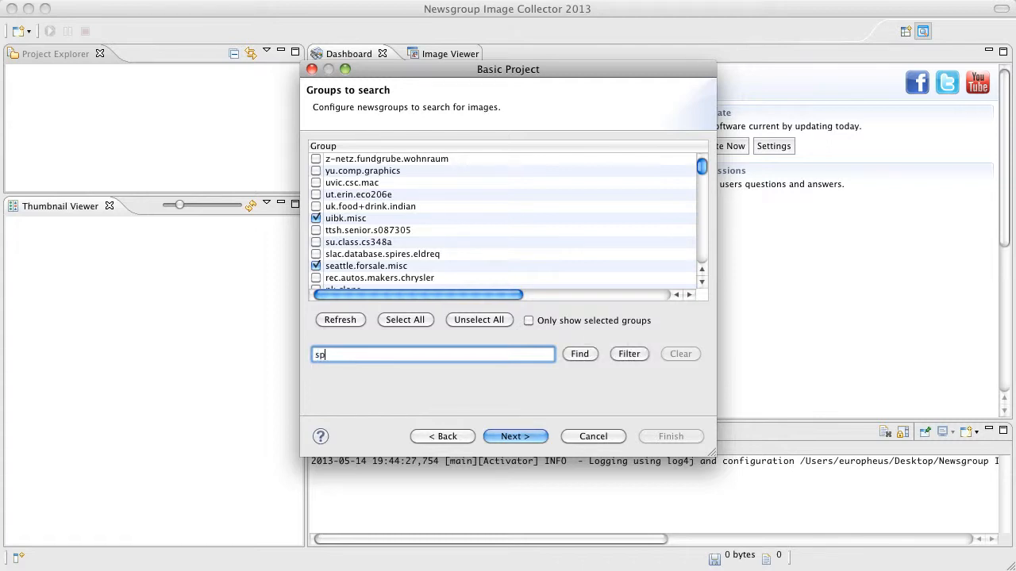
text(orts)
click(583, 355)
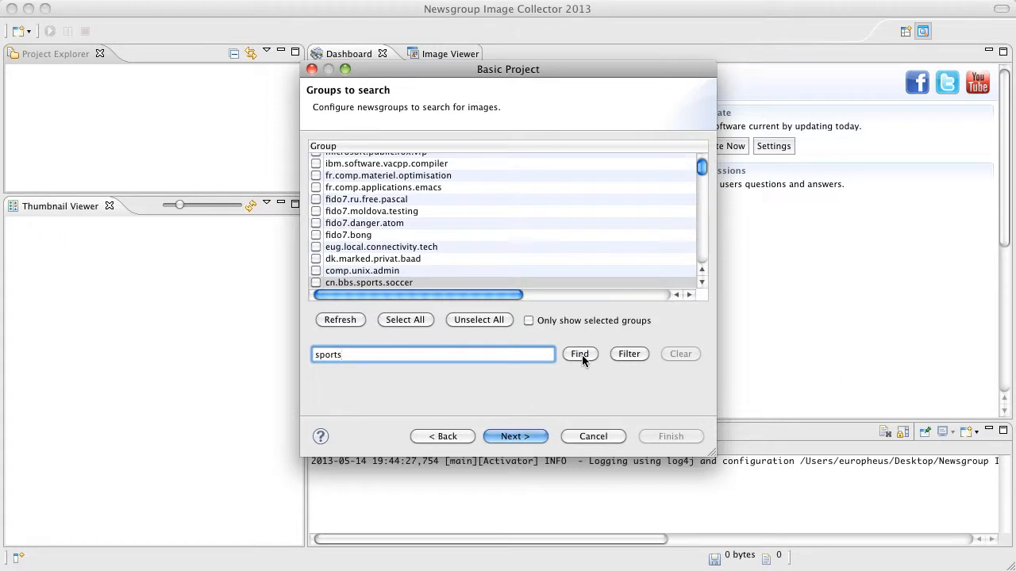
click(580, 355)
click(579, 354)
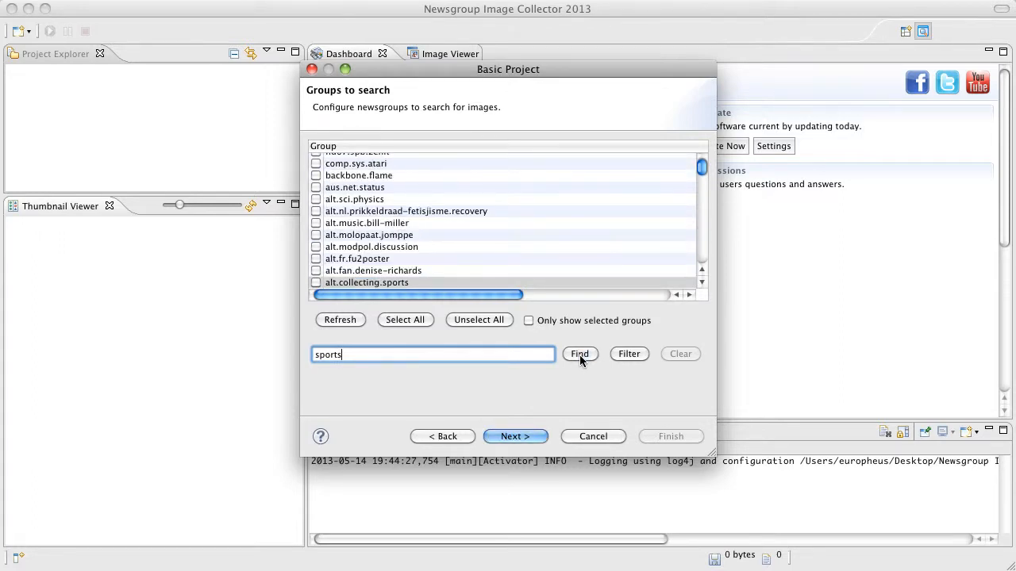
click(579, 355)
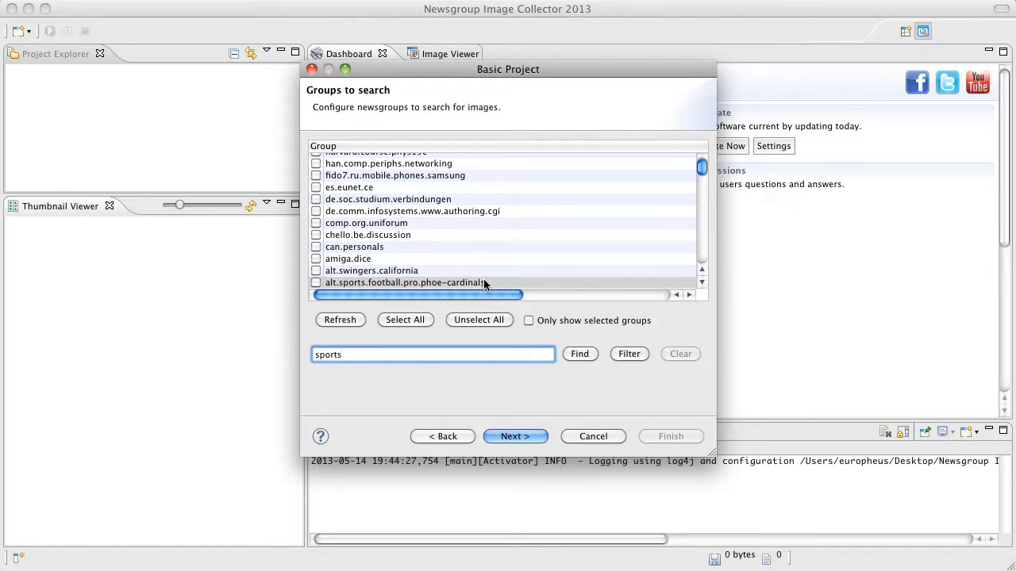
- Filter the group list by "sports", clear the filter, and continue to the file and image size settings
click(625, 355)
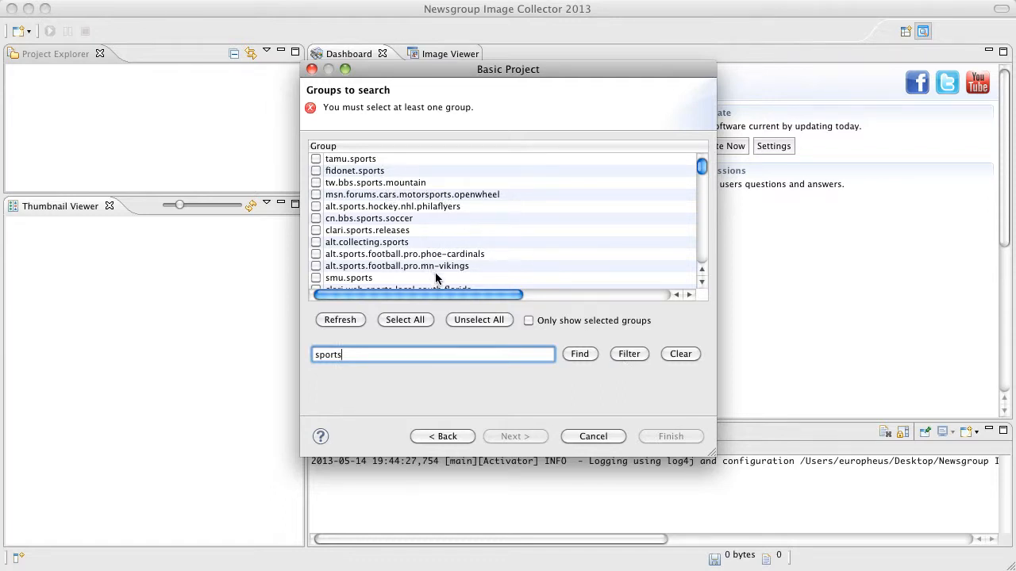
click(671, 356)
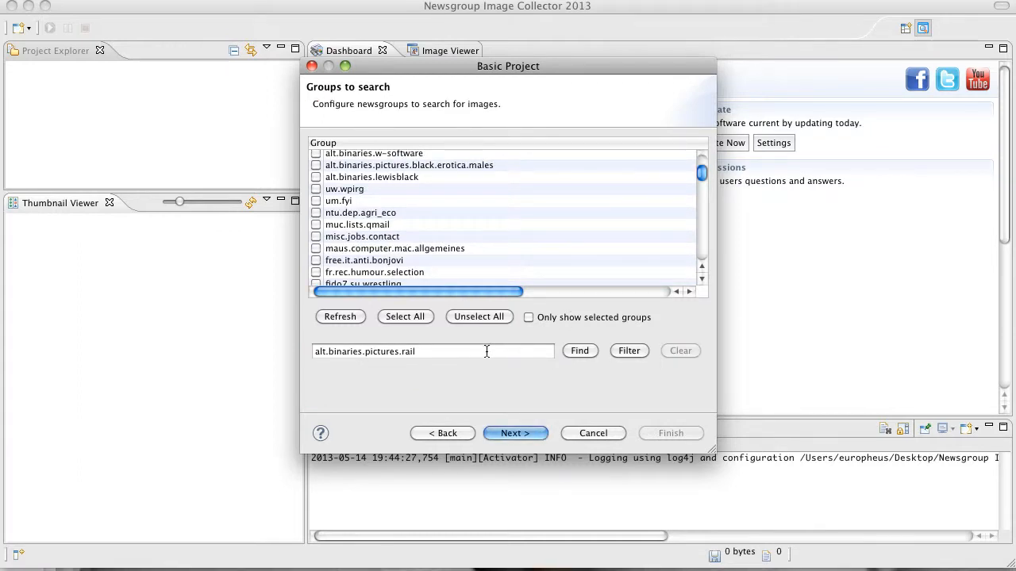
click(513, 433)
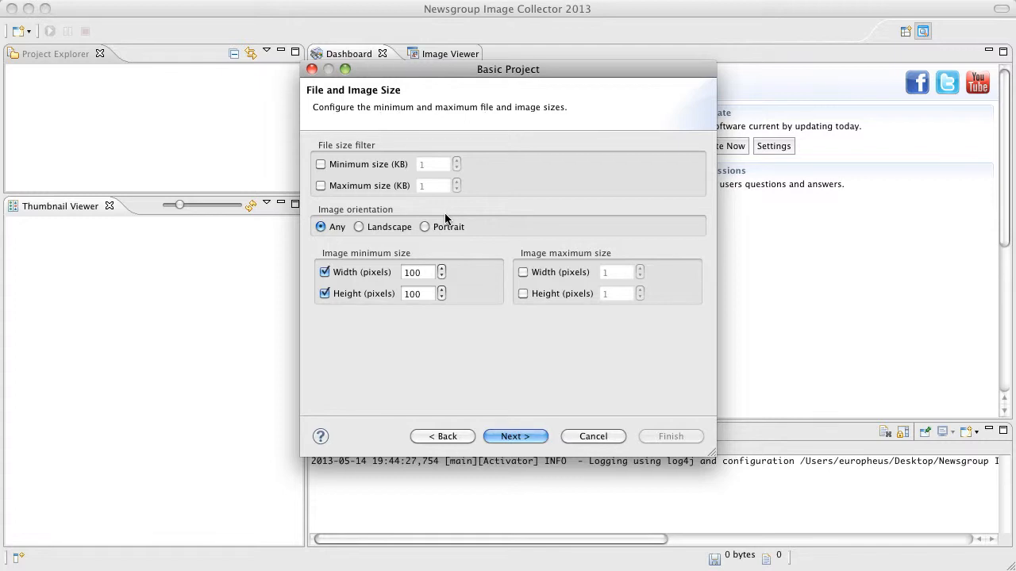
- Try the Landscape and Portrait image orientations, and return the orientation to Any
click(371, 228)
click(439, 229)
click(321, 228)
- Enable the file size filter with a minimum of 15 KB and a maximum of 21 KB
click(321, 165)
click(431, 164)
text(5)
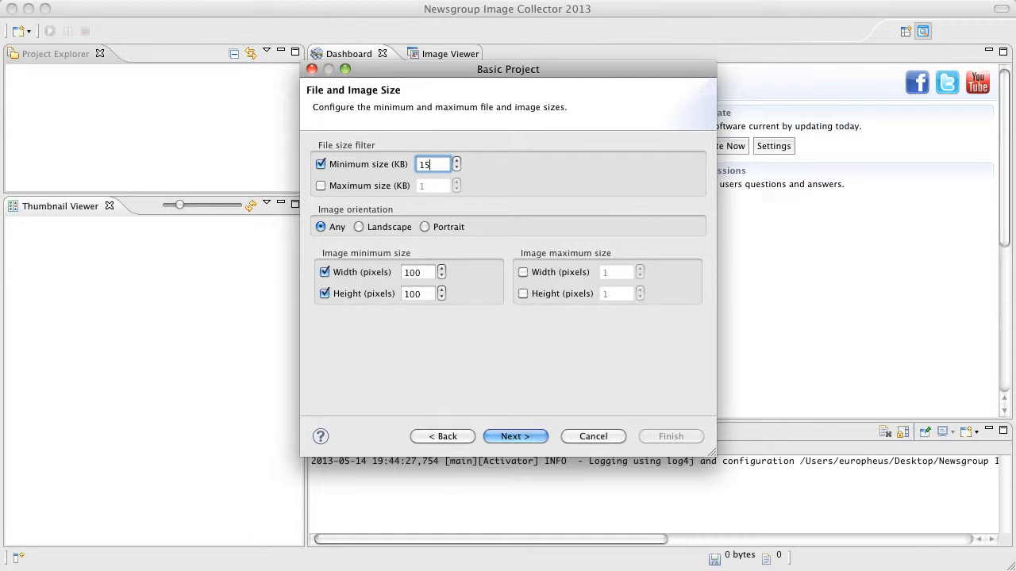
click(392, 188)
key(Left)
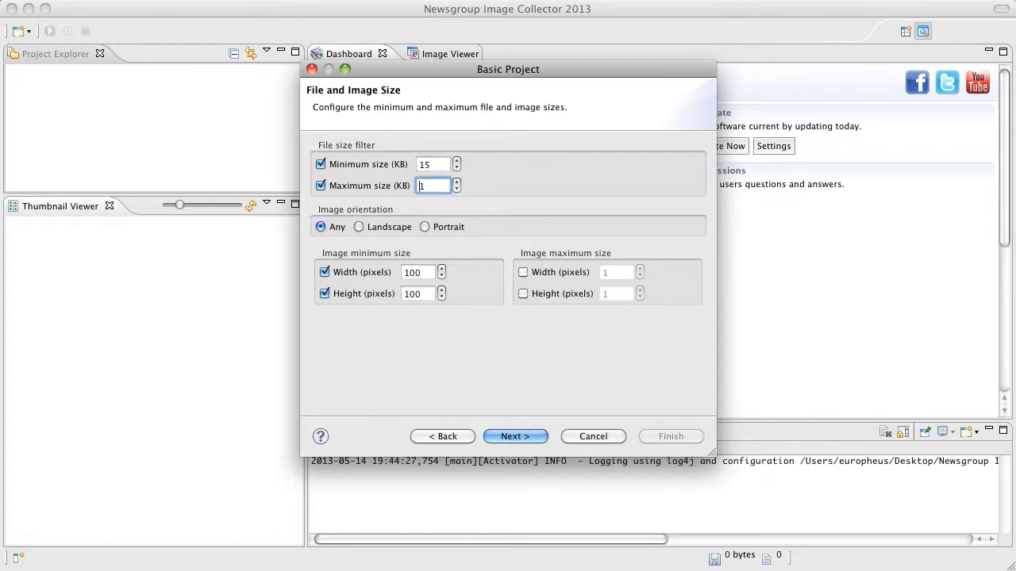
text(2)
- Enable the maximum image width and height limits, and set the minimum image size to 640 by 480 pixels
click(544, 271)
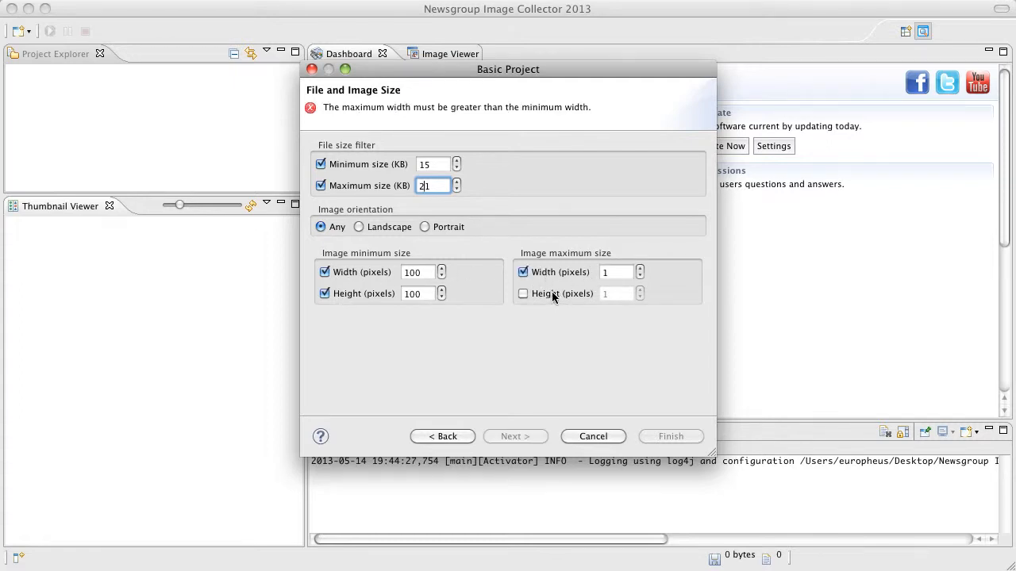
click(549, 291)
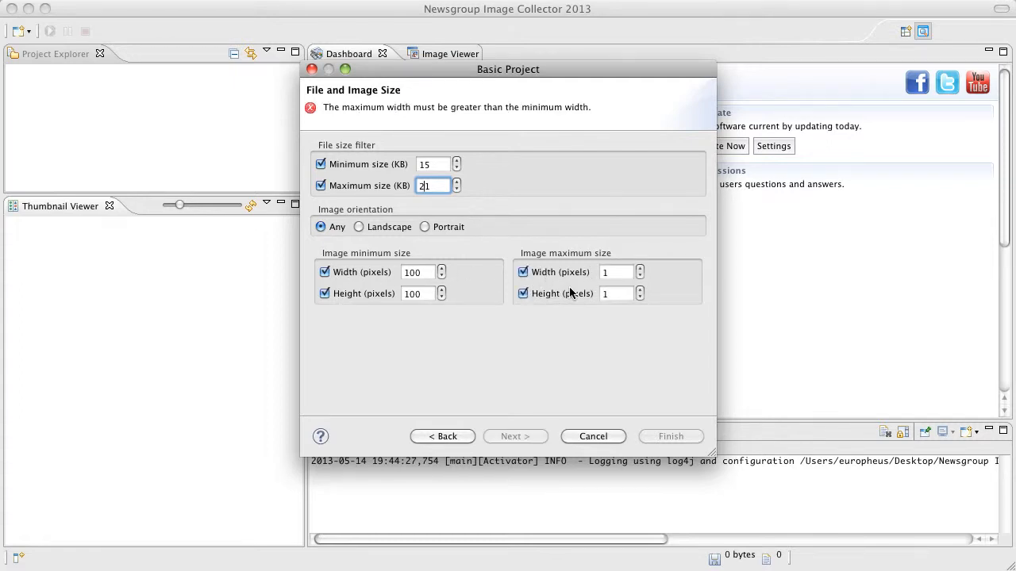
click(407, 273)
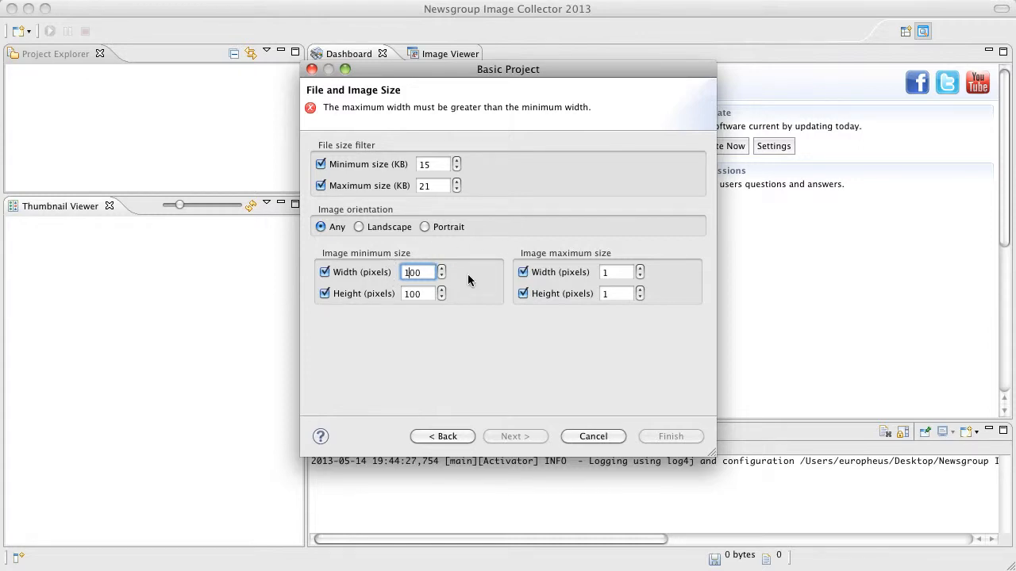
key(BackSpace)
text(64)
key(Delete)
key(Tab)
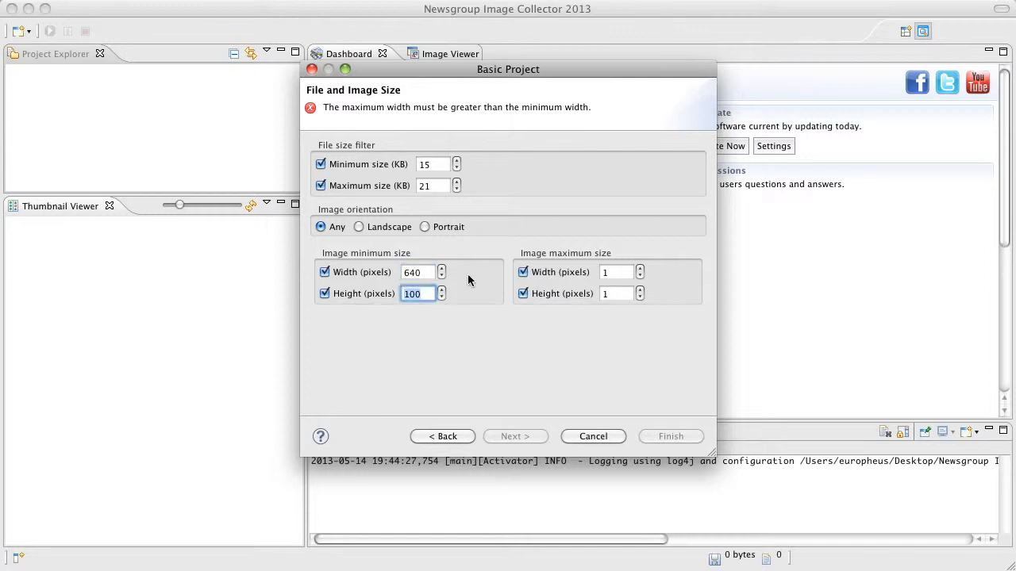
text(480)
key(Tab)
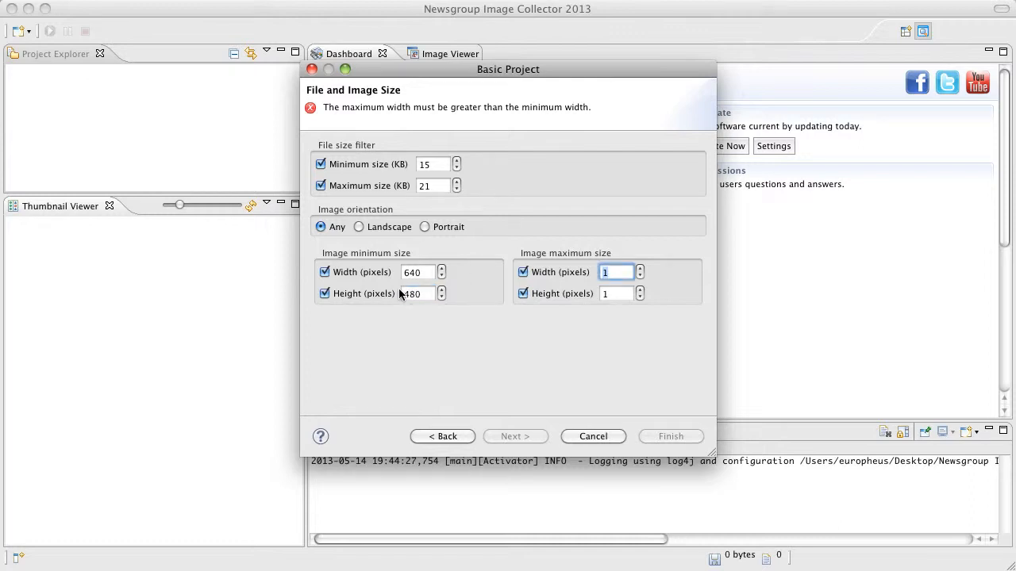
- Turn off the maximum image width and height limits, and continue to the project naming page
click(523, 272)
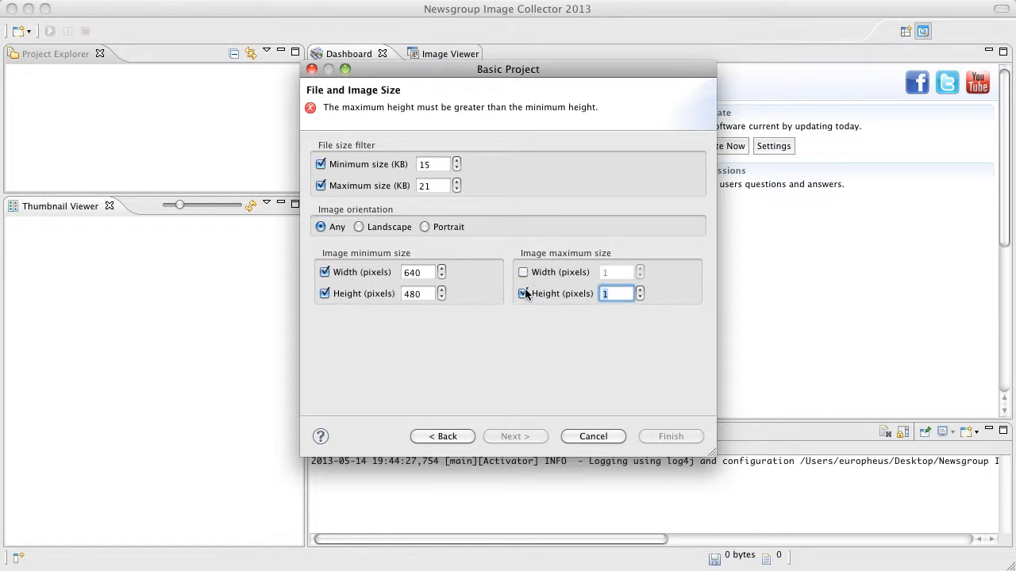
click(523, 293)
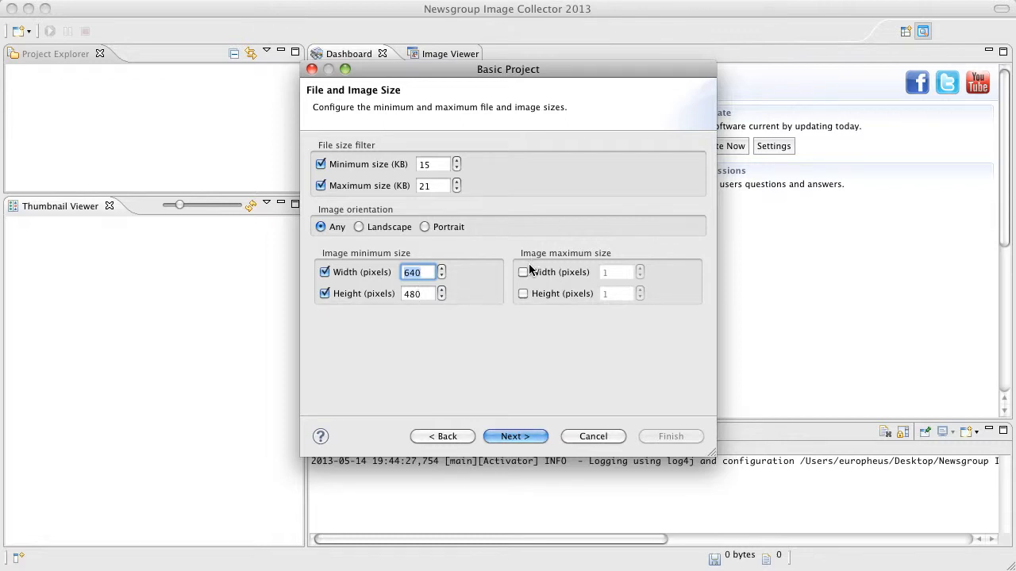
click(517, 437)
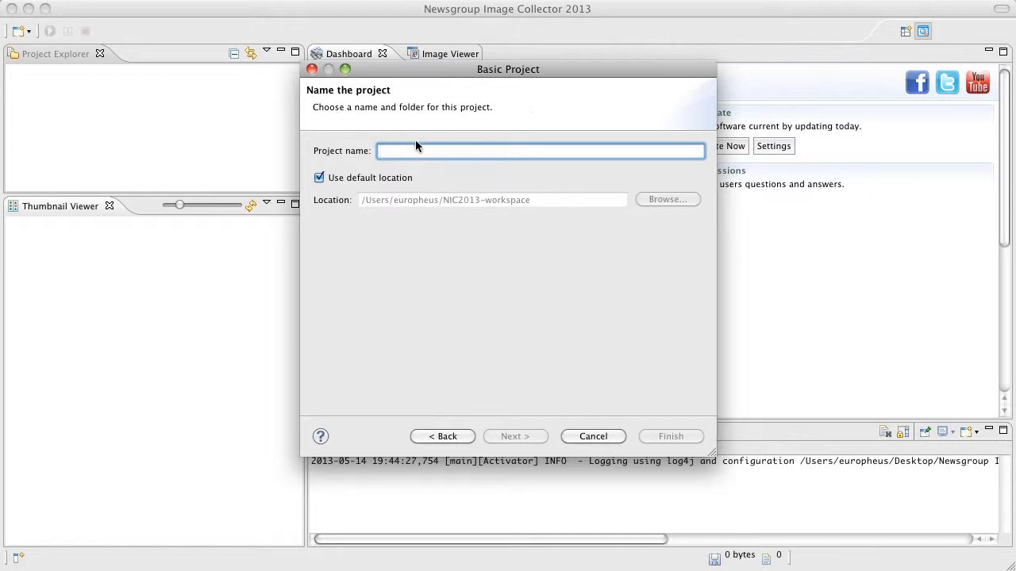
- Name the project test in the default location, finish creating it, and start collecting images
text(test)
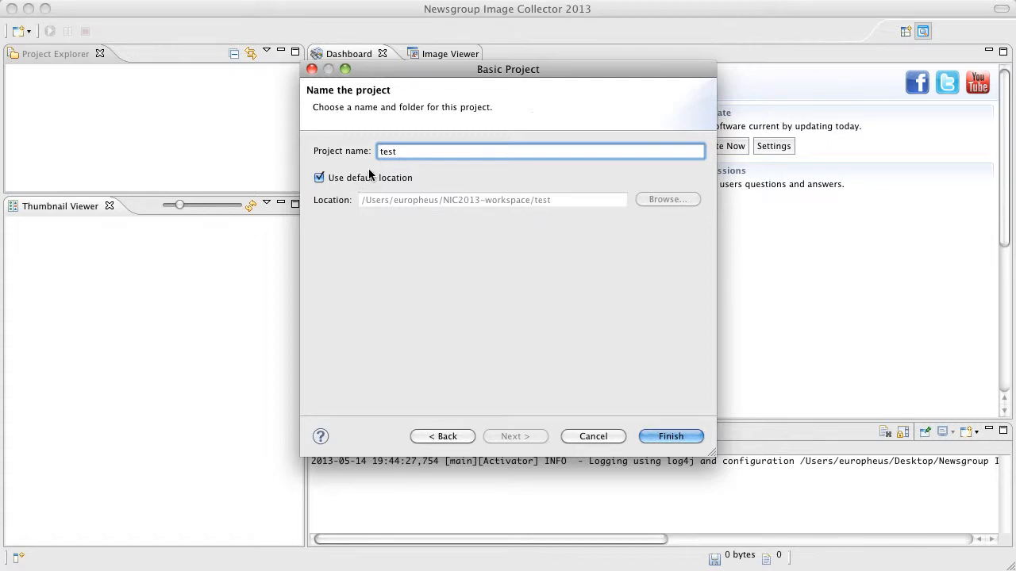
click(662, 435)
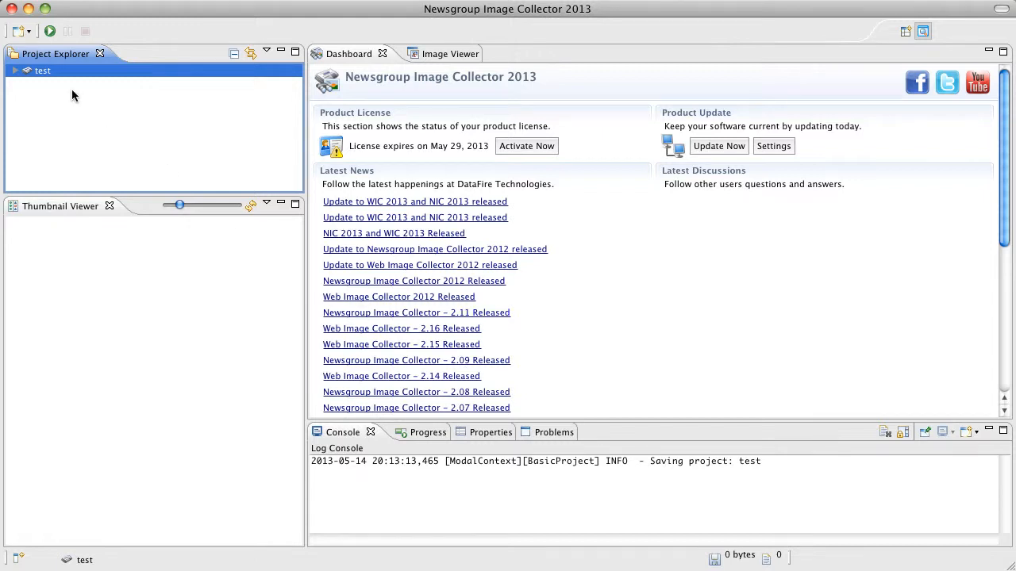
click(50, 31)
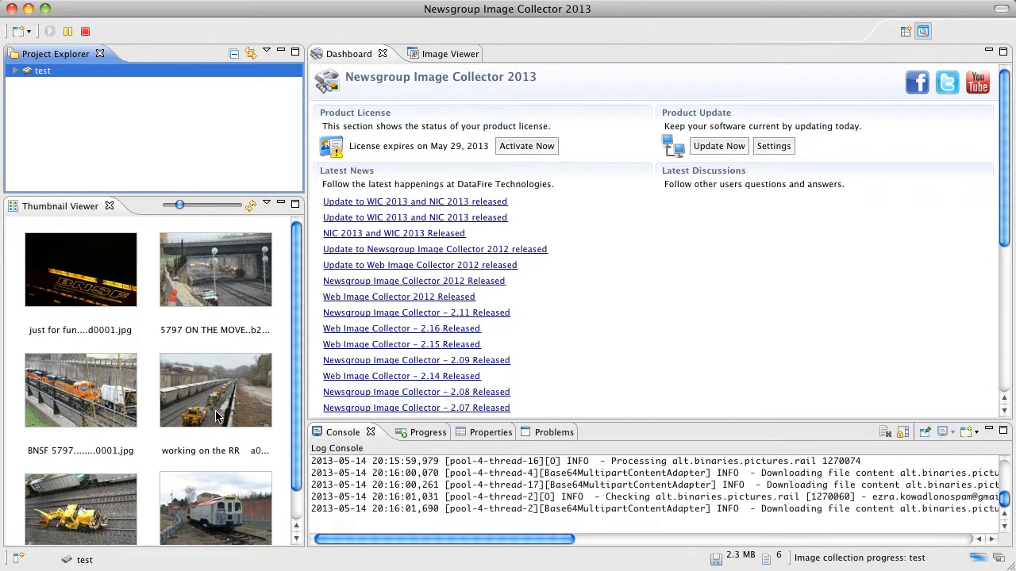
- Show the "5797 ON THE MOVE" image in the Image Viewer, zoom in, and pan around its details
click(437, 55)
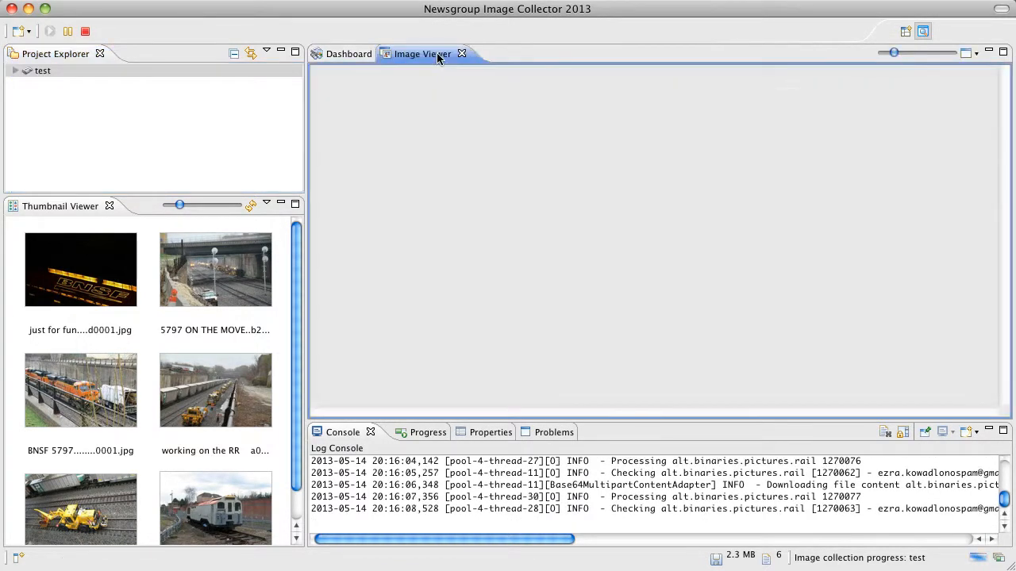
click(221, 281)
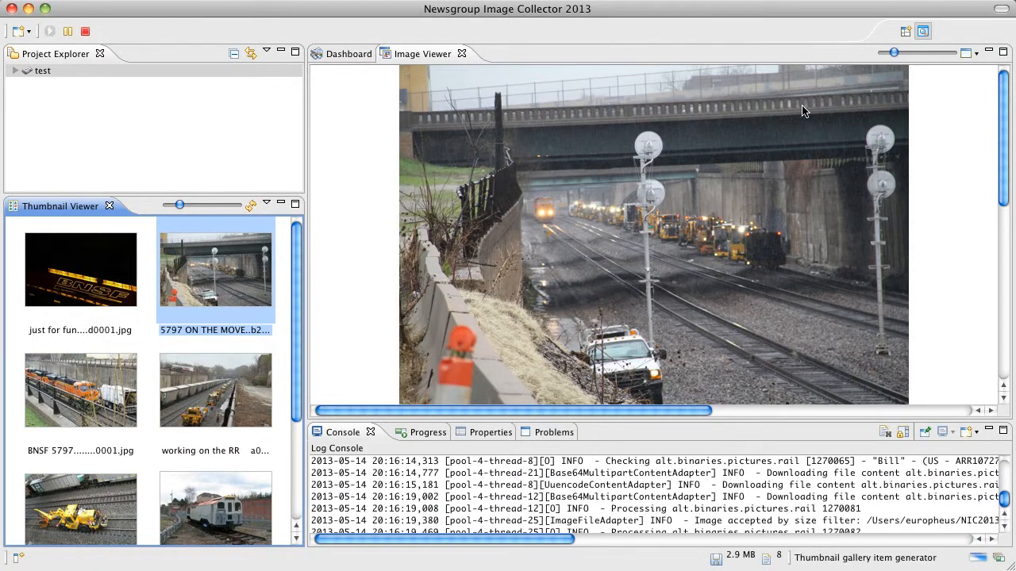
drag(893, 53, 905, 52)
drag(838, 300, 557, 231)
drag(545, 306, 737, 164)
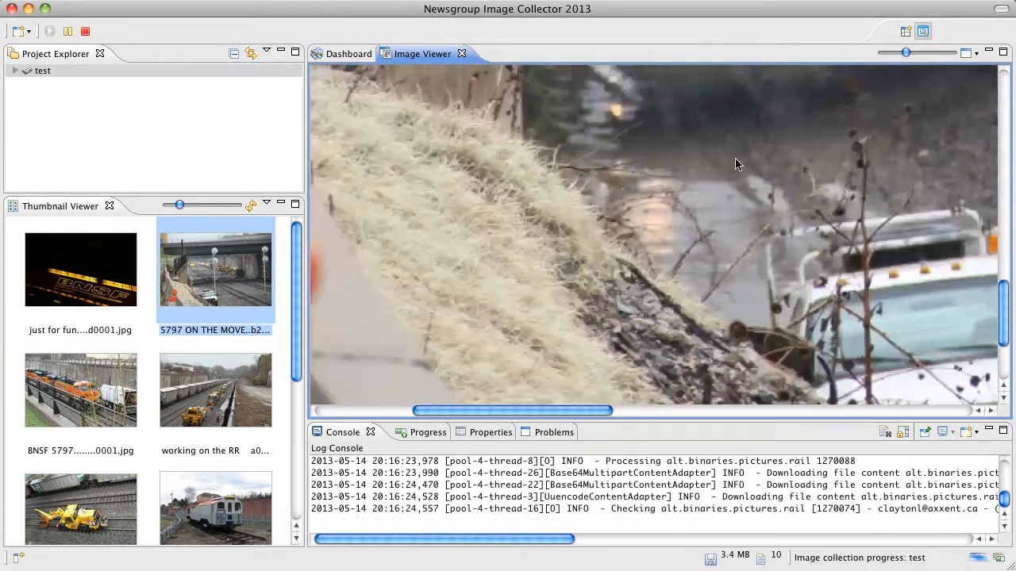
- Display the open image at Fit Canvas, 200% and finally 50% zoom
click(976, 54)
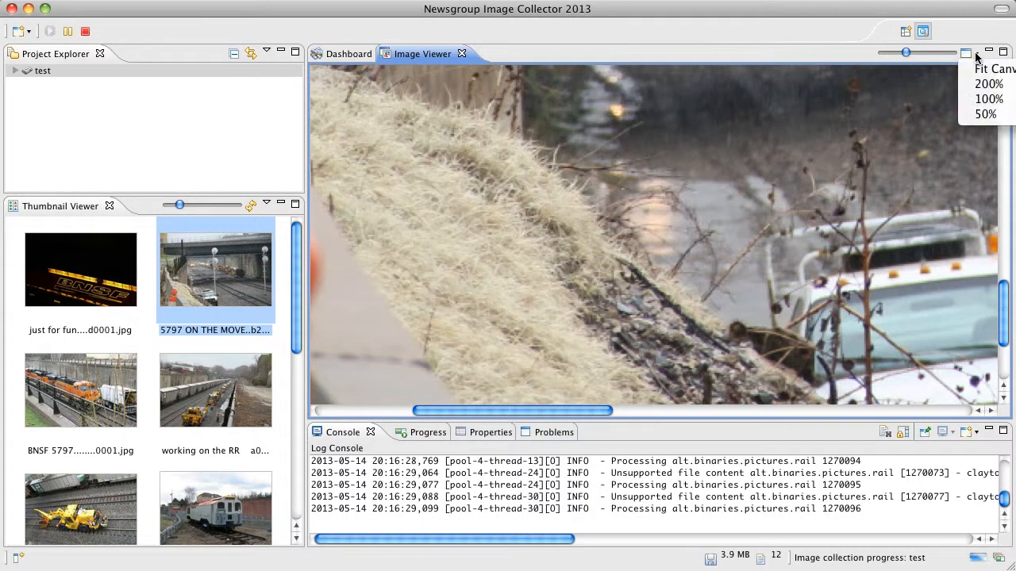
click(980, 70)
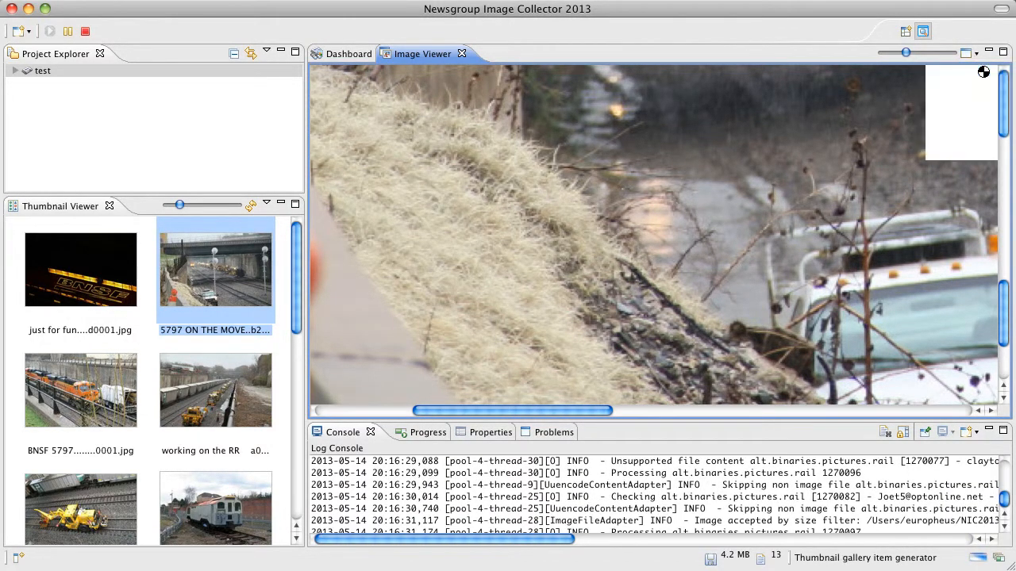
click(976, 54)
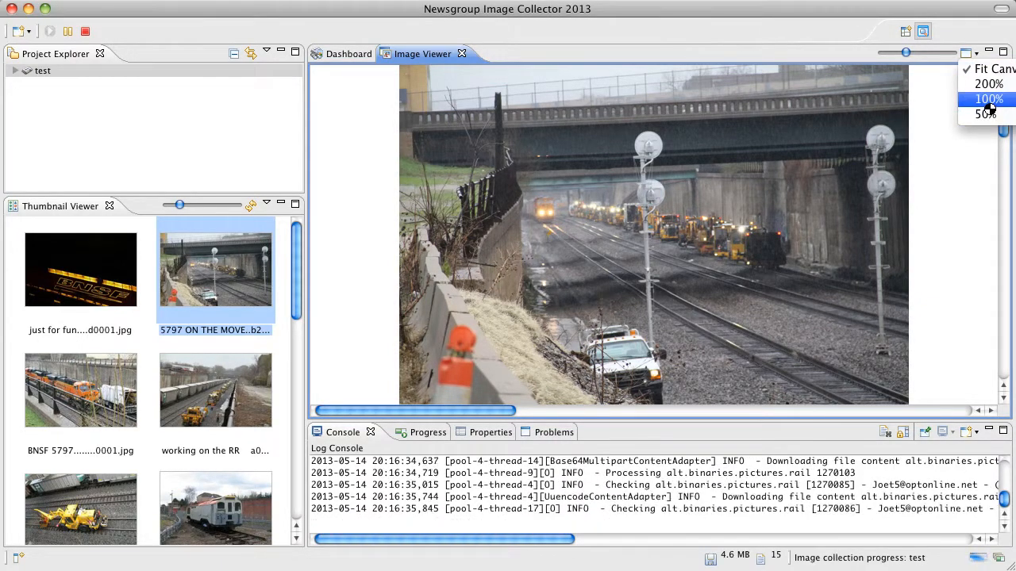
click(984, 85)
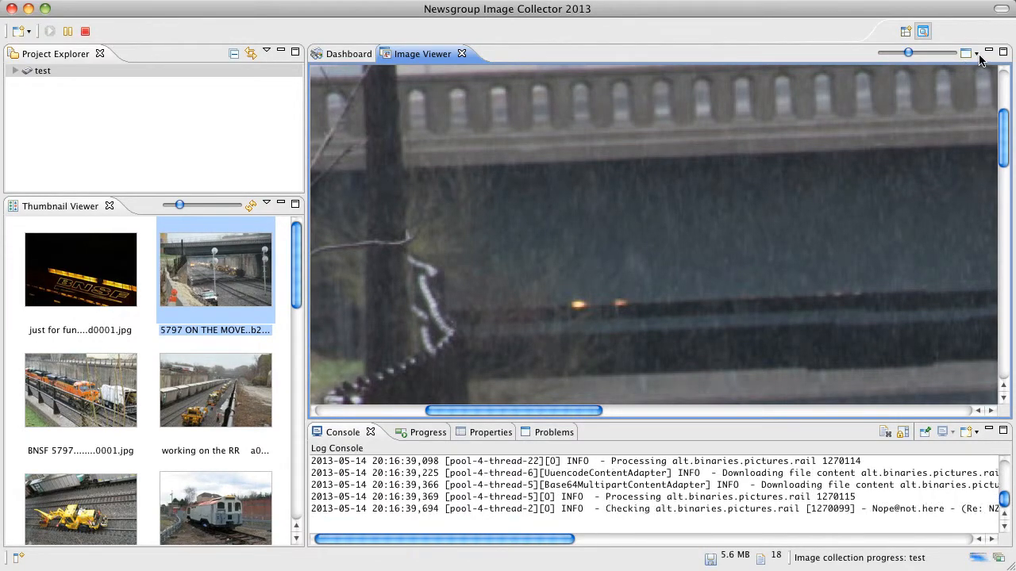
click(977, 54)
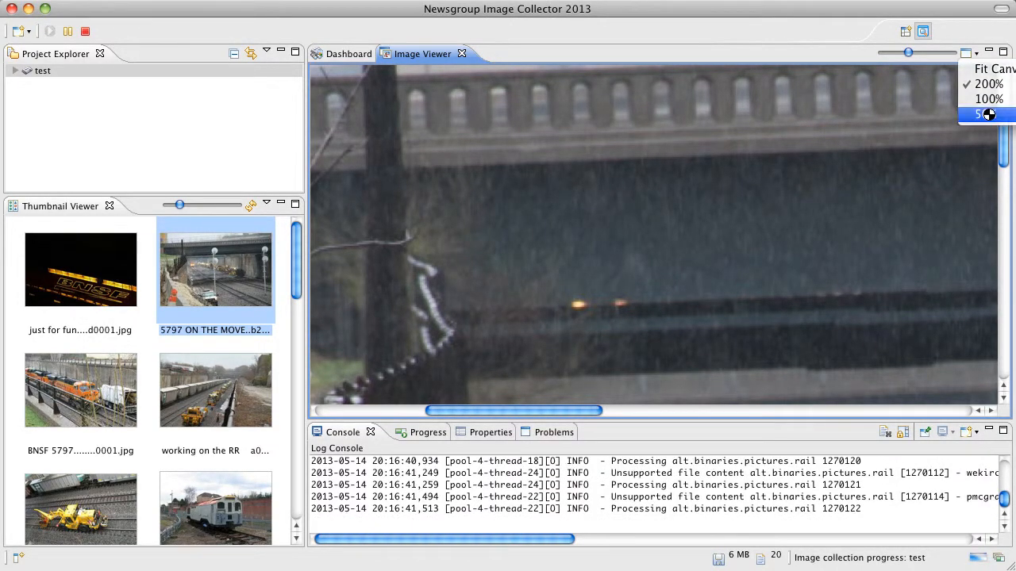
click(984, 114)
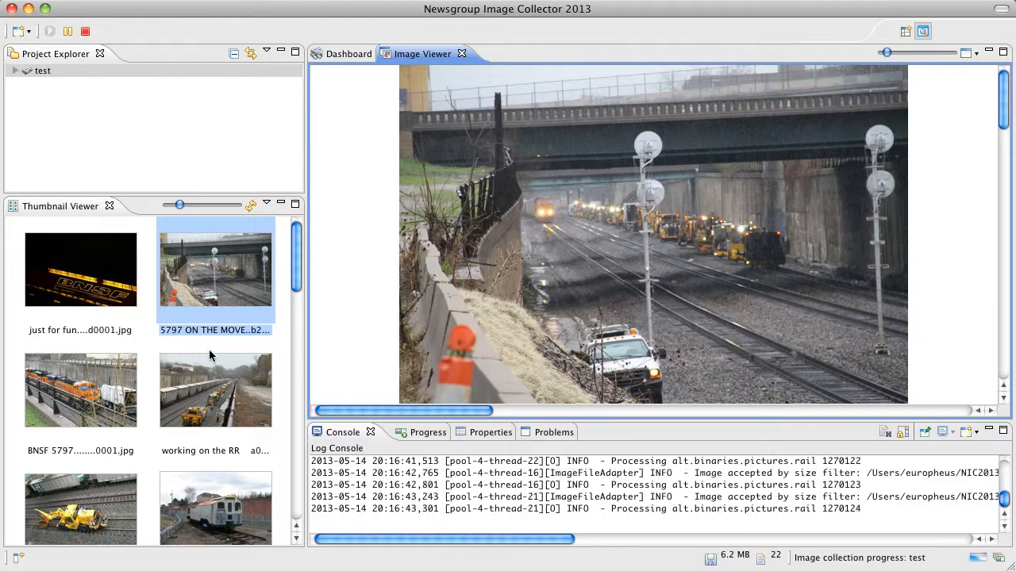
- Reduce the thumbnail size slightly and preview several collected railway images, ending with the Alaska boxcar
click(214, 399)
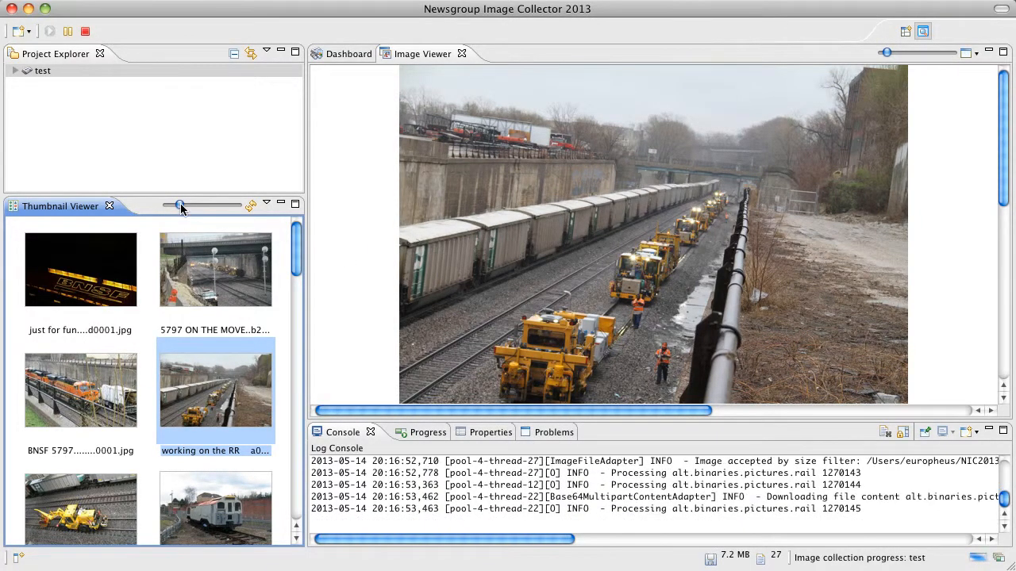
mouse_move(180, 206)
mouse_down()
mouse_move(201, 205)
mouse_move(179, 209)
mouse_up()
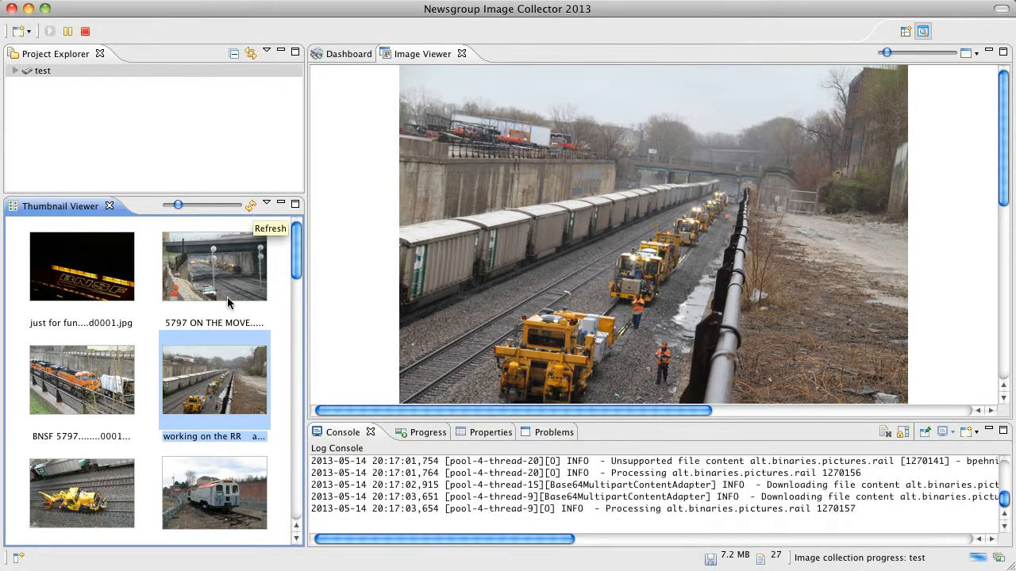
scroll(214, 333, down, 5)
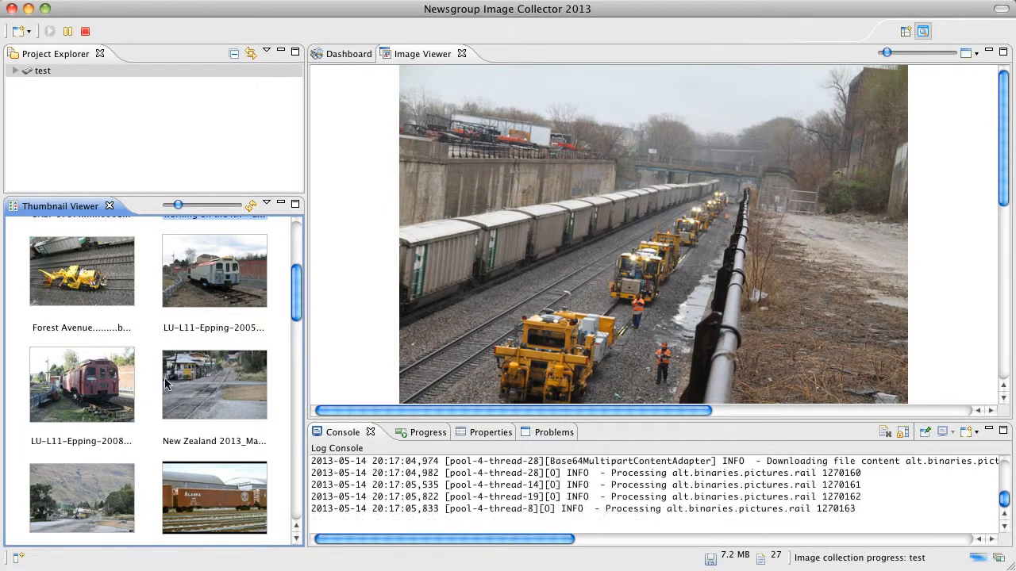
click(111, 383)
click(196, 373)
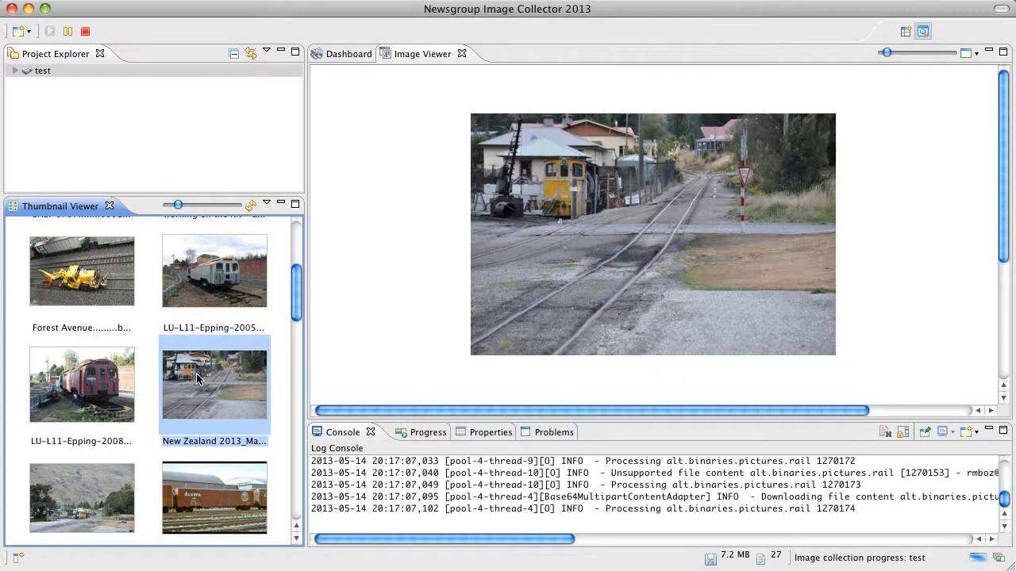
click(216, 301)
click(110, 299)
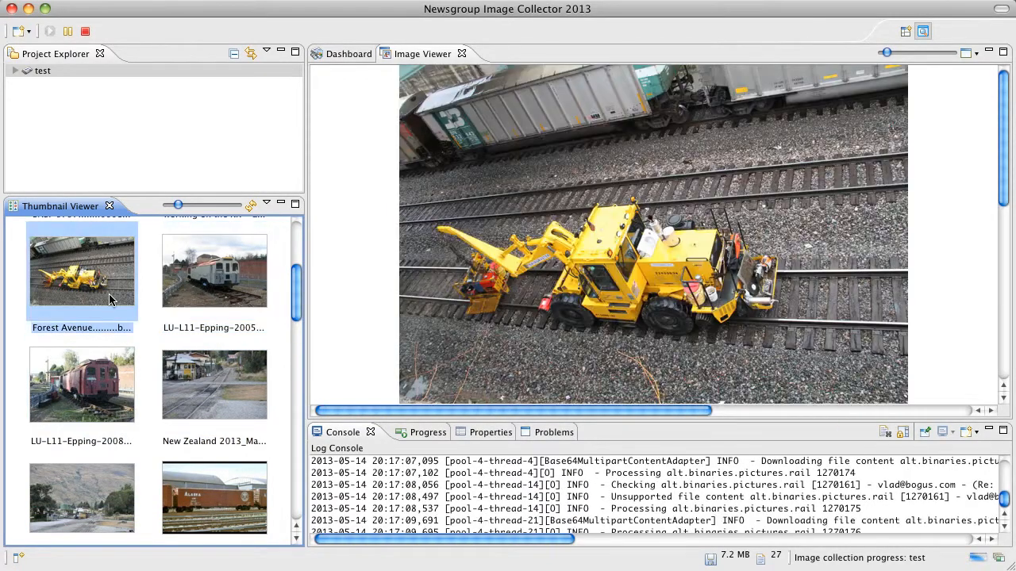
click(179, 508)
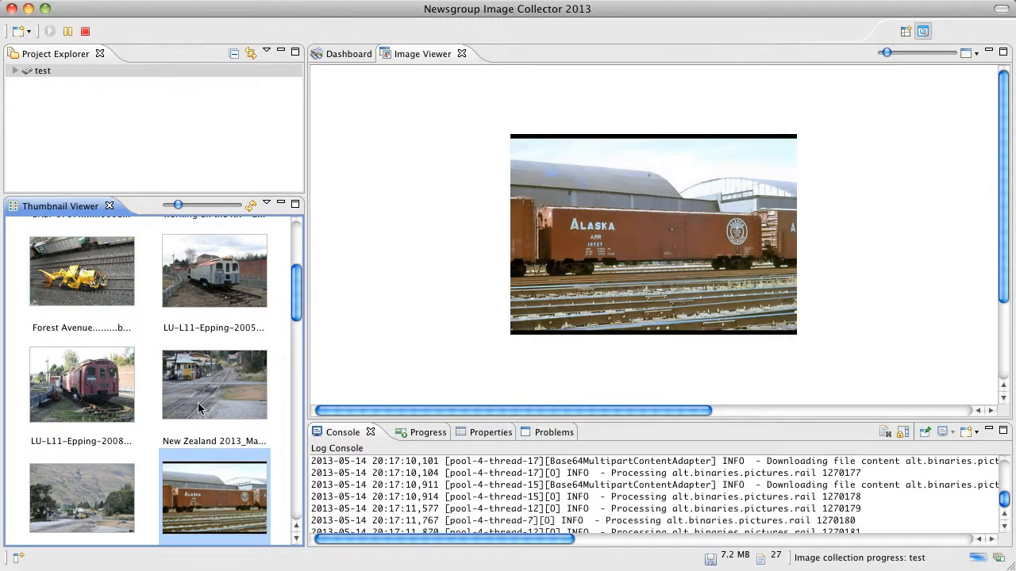
- Review the actions available for the New Zealand level crossing image without applying any, and check the image collection progress
right_click(191, 373)
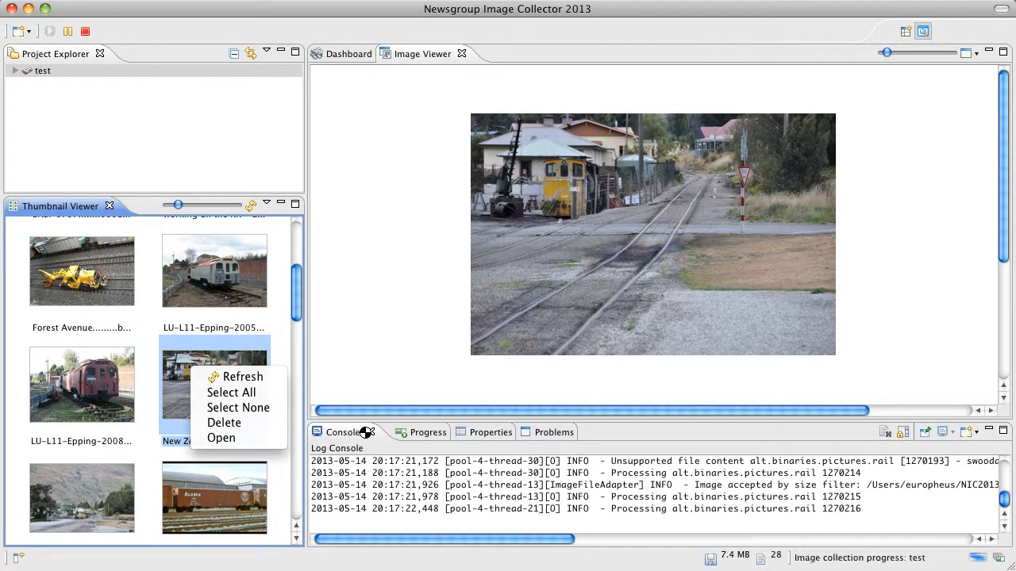
click(340, 429)
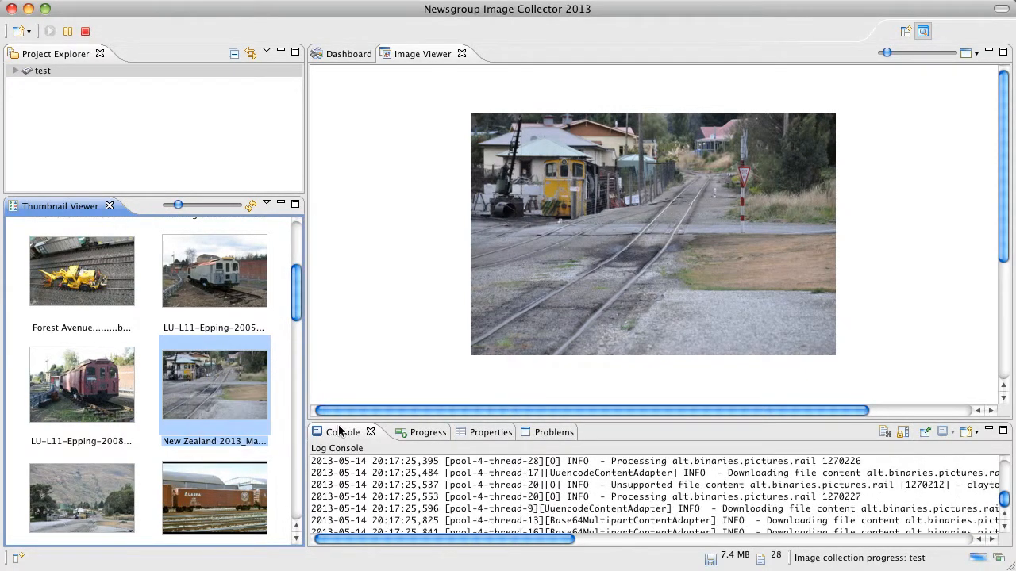
click(409, 434)
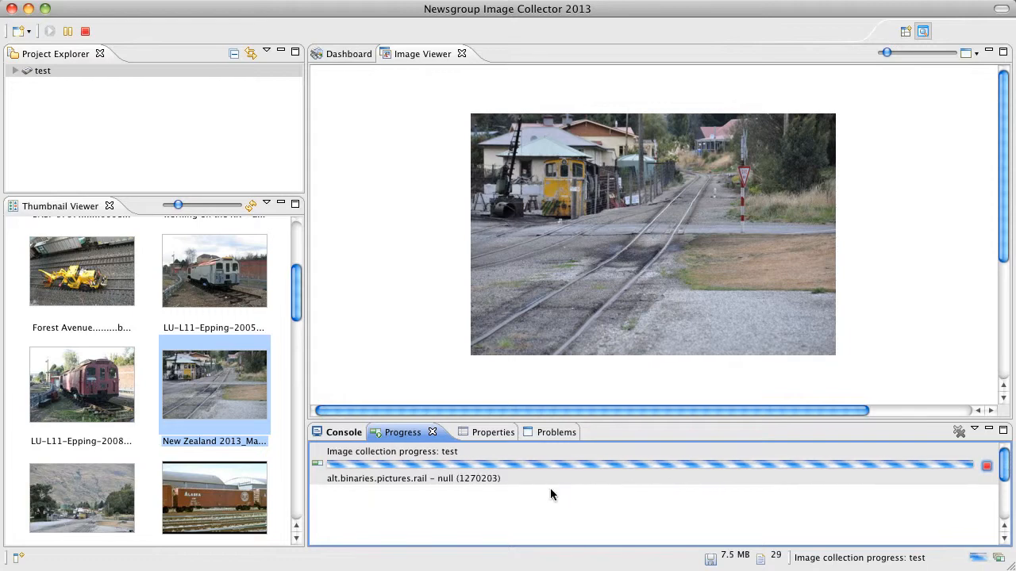
- Show the properties of the New Zealand level crossing, the Alaska boxcar and the mountain station images in turn
click(479, 434)
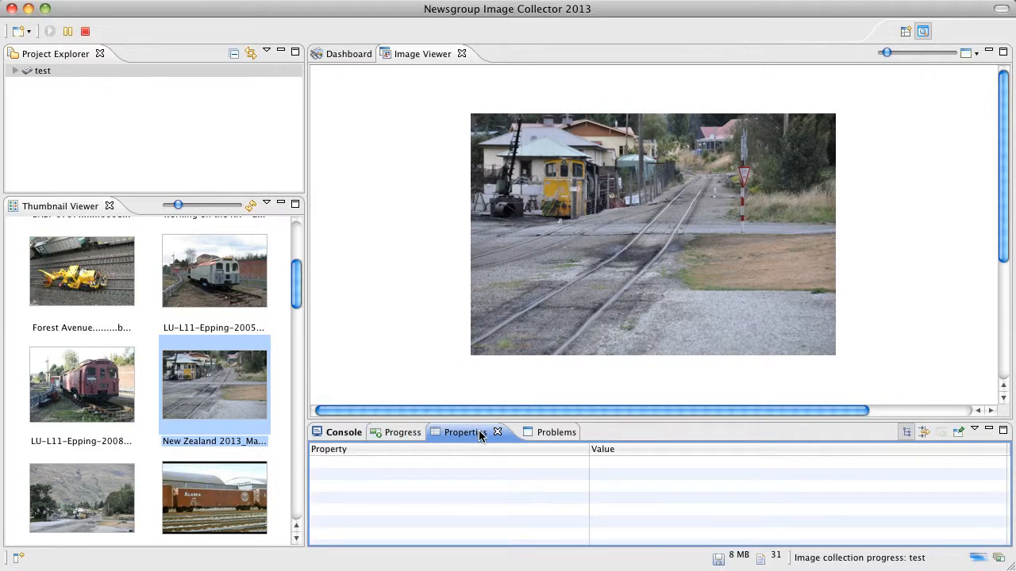
click(236, 385)
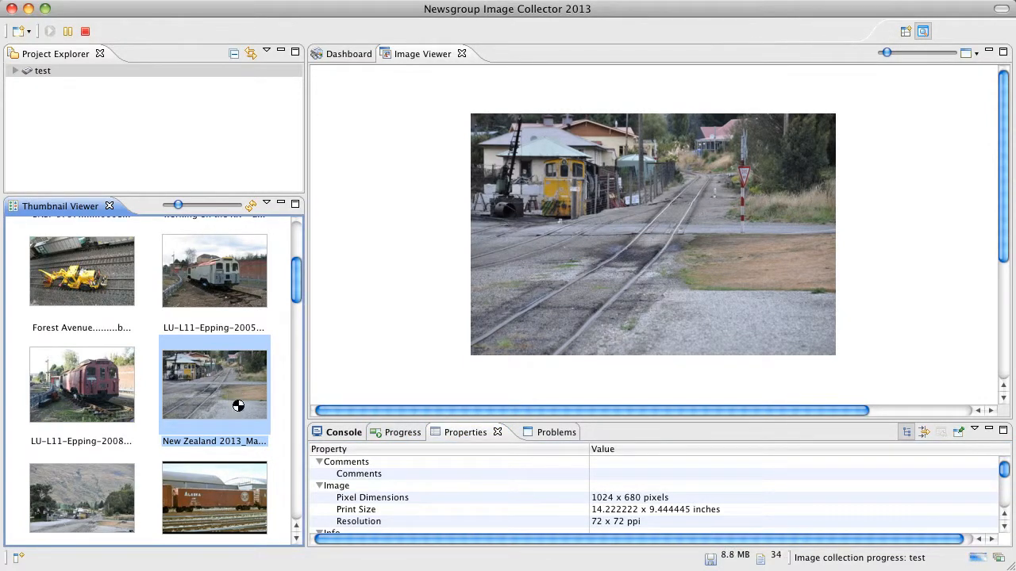
click(230, 484)
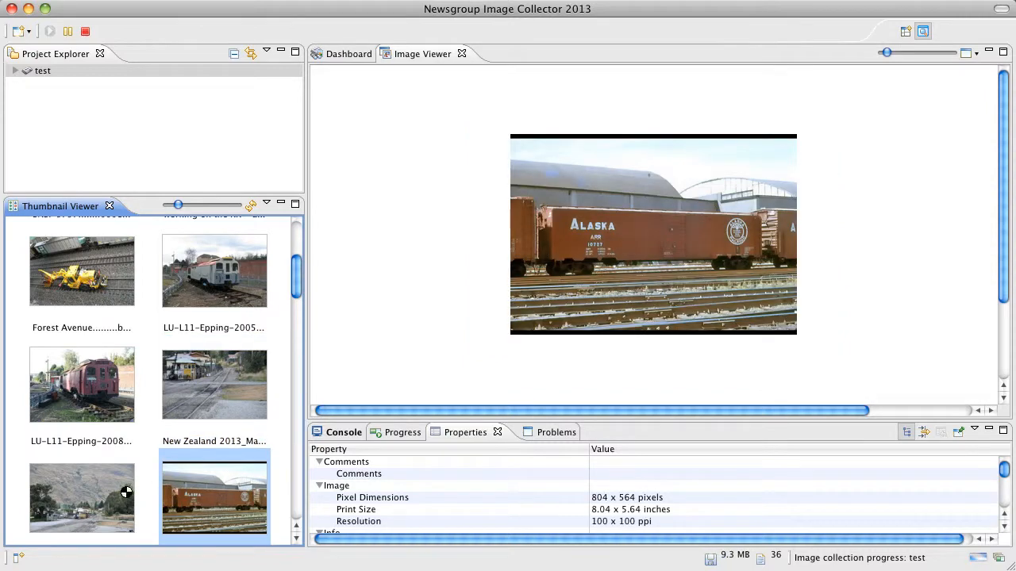
click(123, 492)
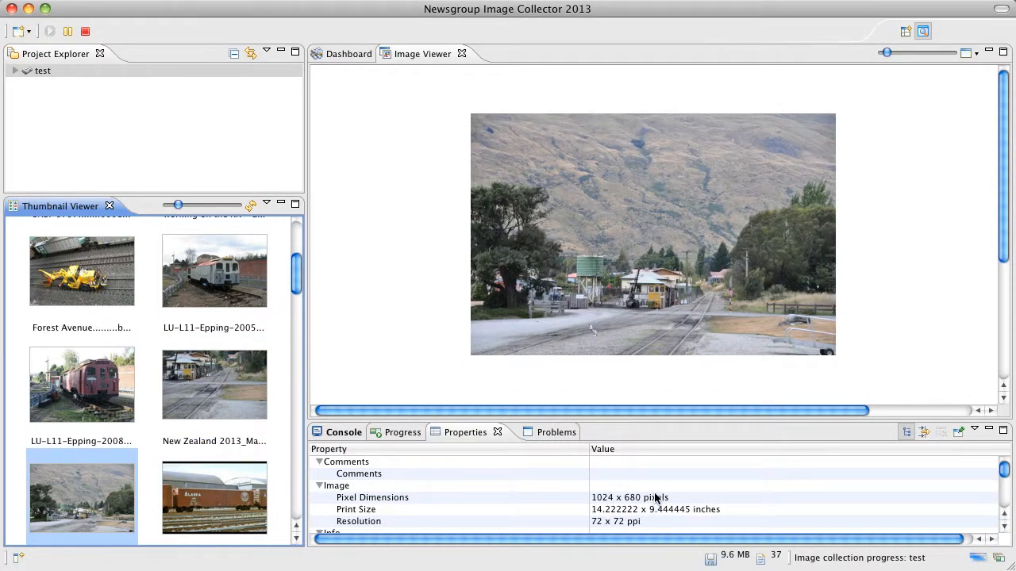
- Read through the mountain station image's properties, from its pixel dimensions down to the Source details
scroll(655, 497, down, 4)
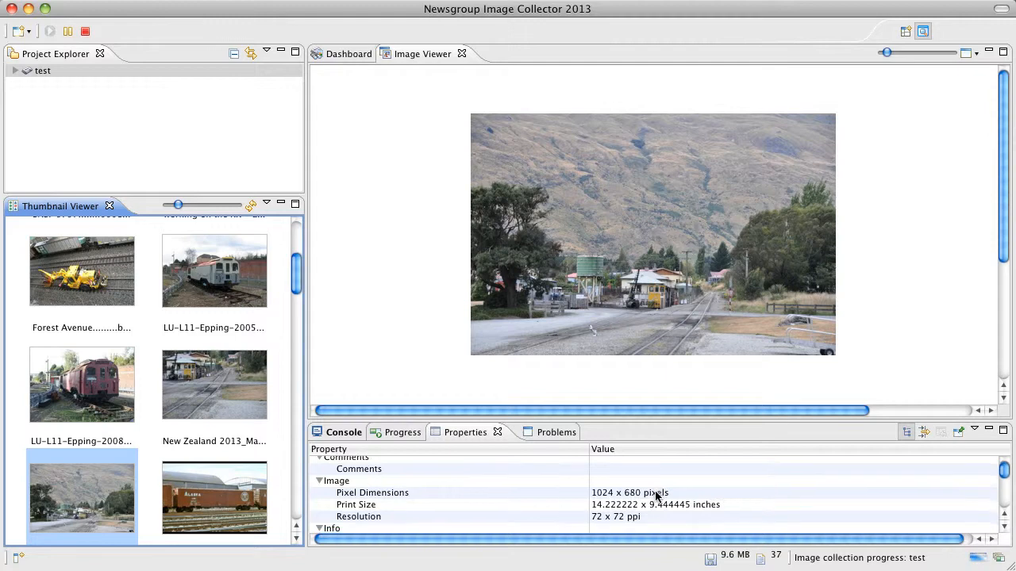
scroll(655, 497, up, 1)
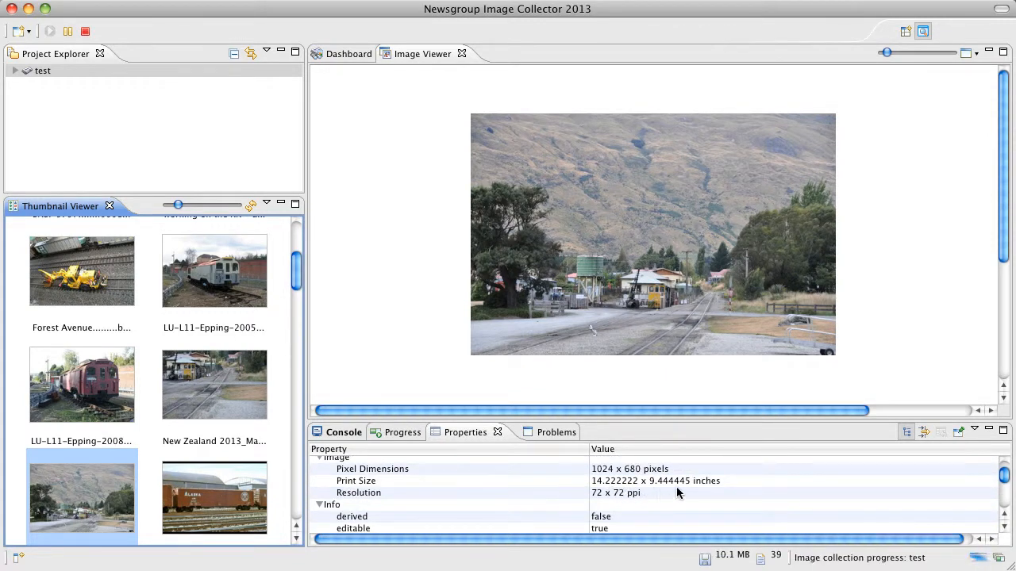
scroll(677, 492, down, 4)
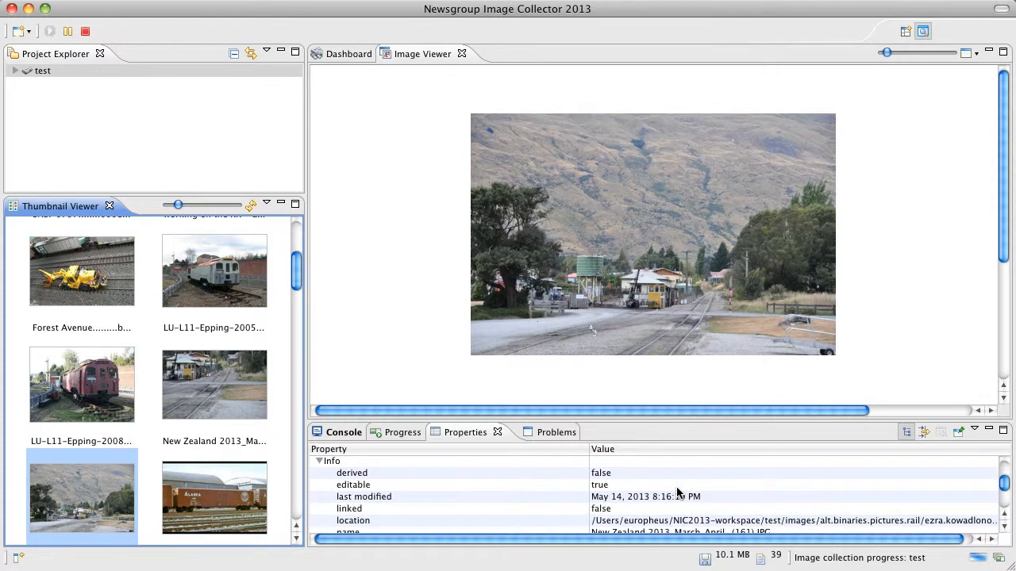
scroll(677, 492, down, 1)
scroll(681, 486, down, 6)
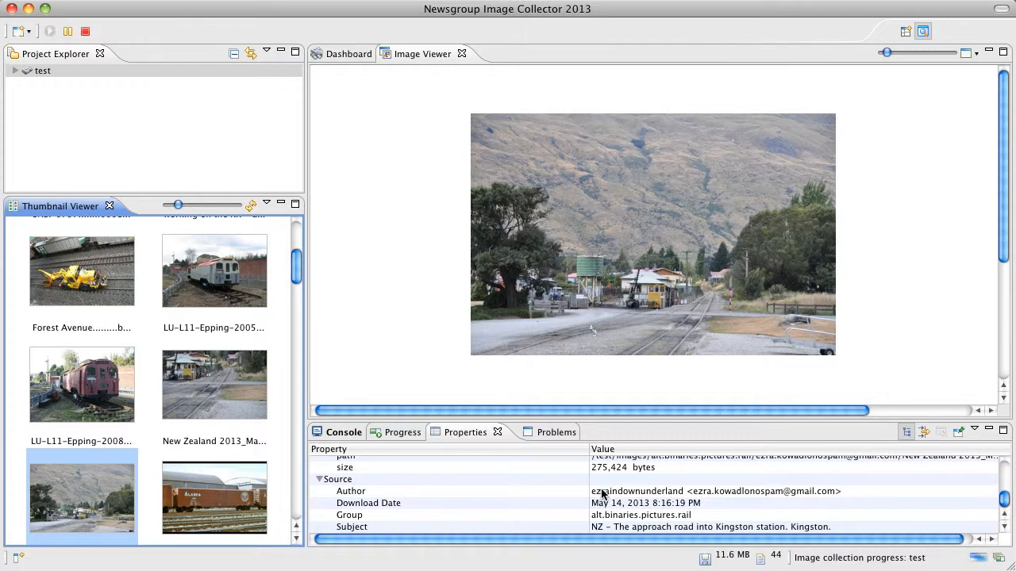
- Return to the console log and pause the image collection
click(337, 433)
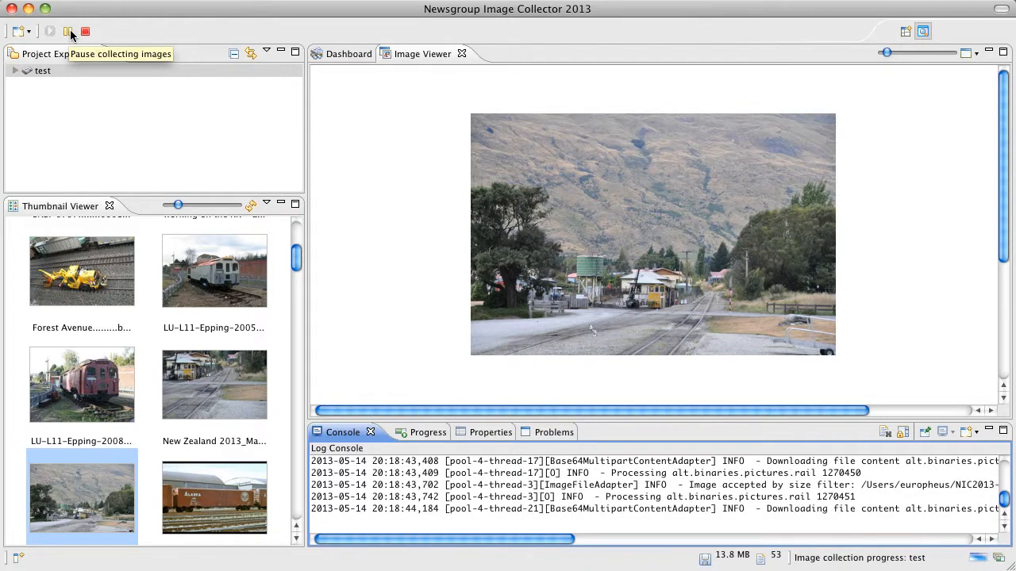
click(69, 32)
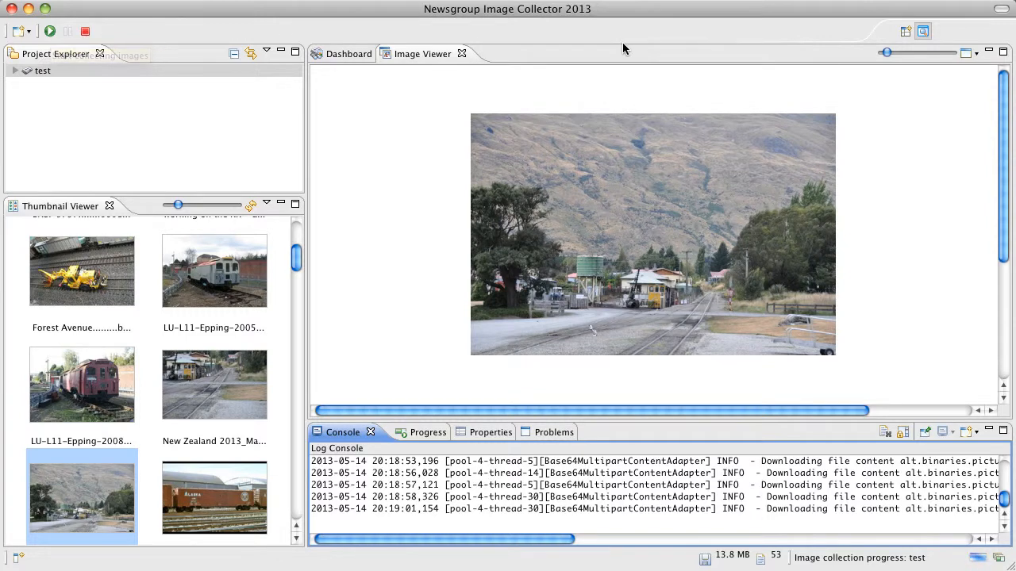
- Switch to the Browsing perspective and expand the test project in the Project Explorer
click(905, 35)
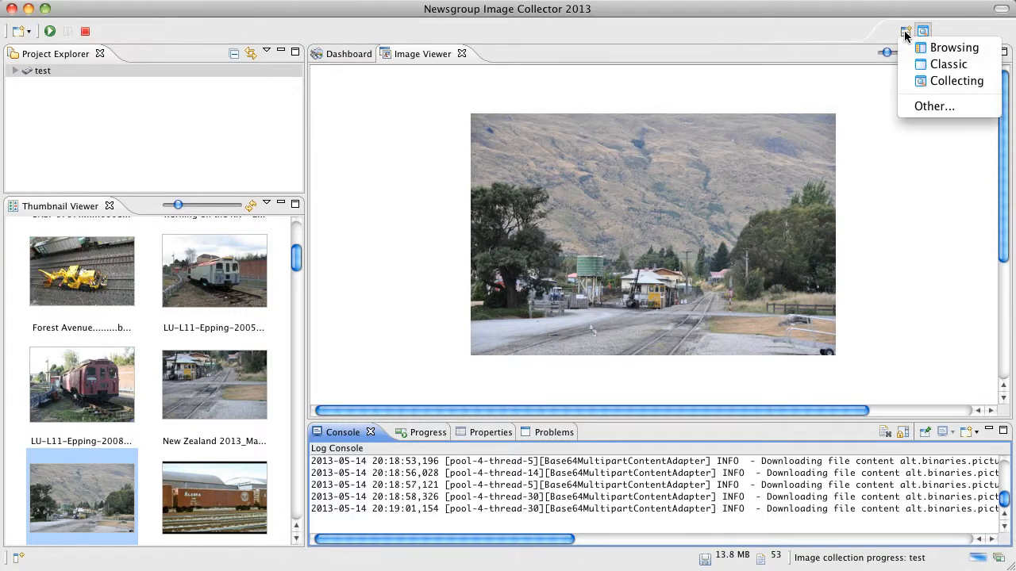
click(953, 50)
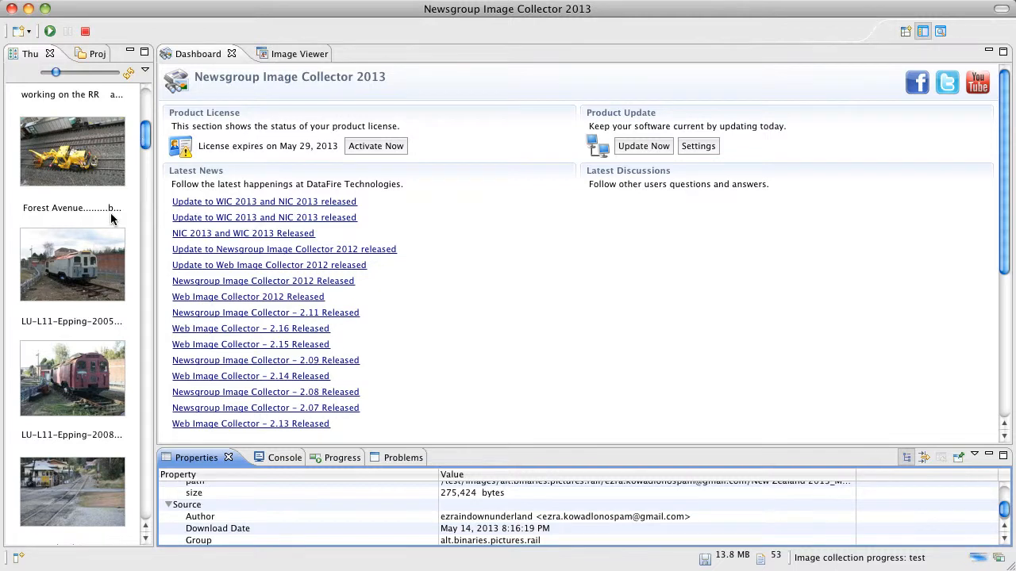
click(87, 57)
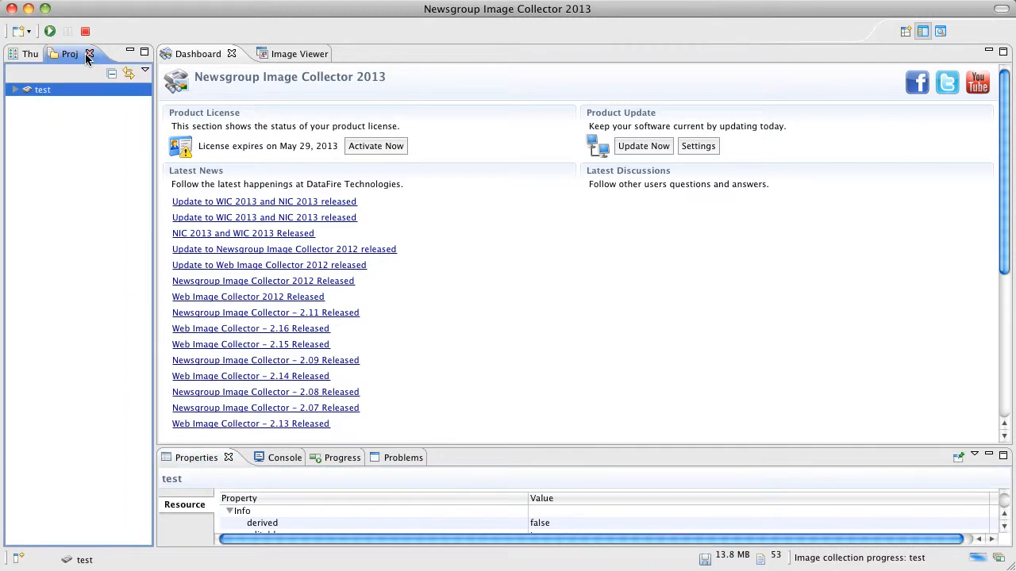
click(12, 90)
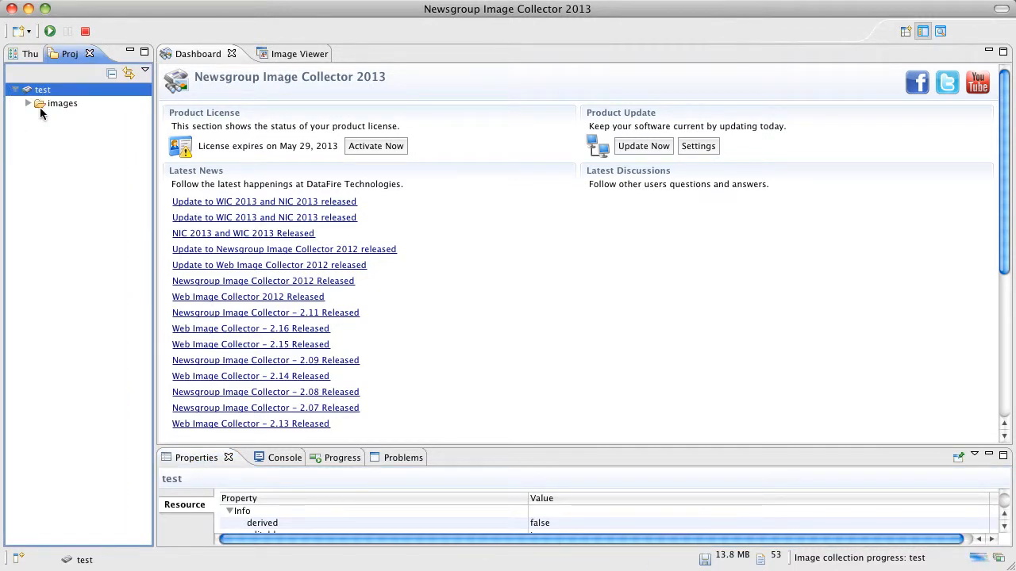
- Expand the images folder down to the first author's files in alt.binaries.pictures.rail and show ARR10624_Boxcar in the Image Viewer
click(28, 104)
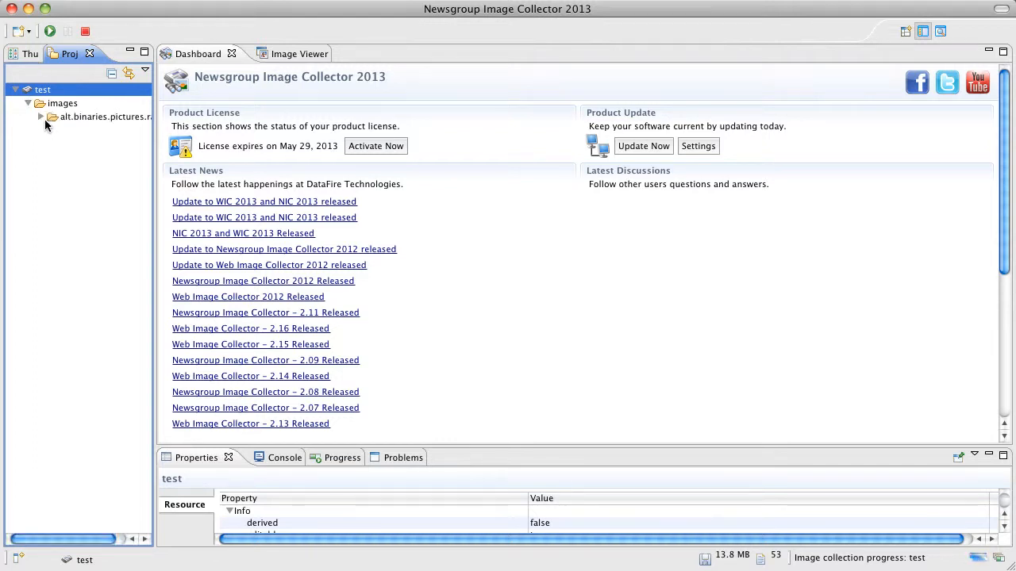
click(41, 116)
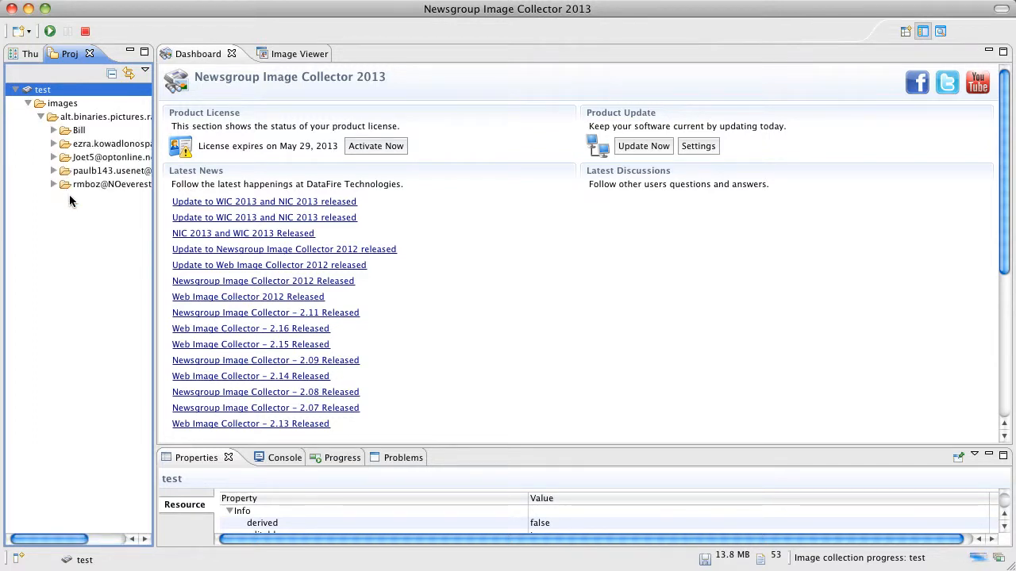
click(54, 130)
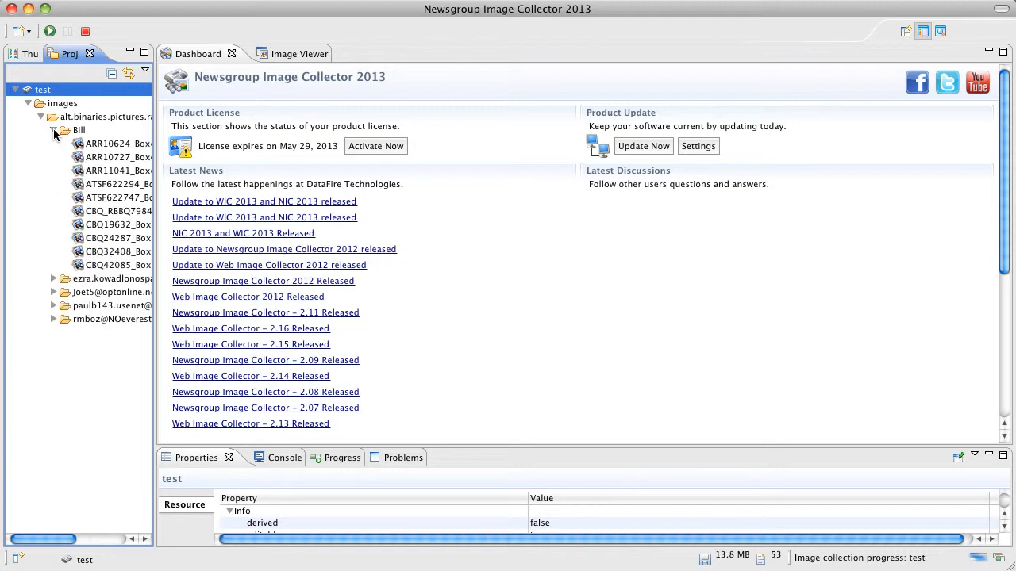
click(96, 145)
click(291, 53)
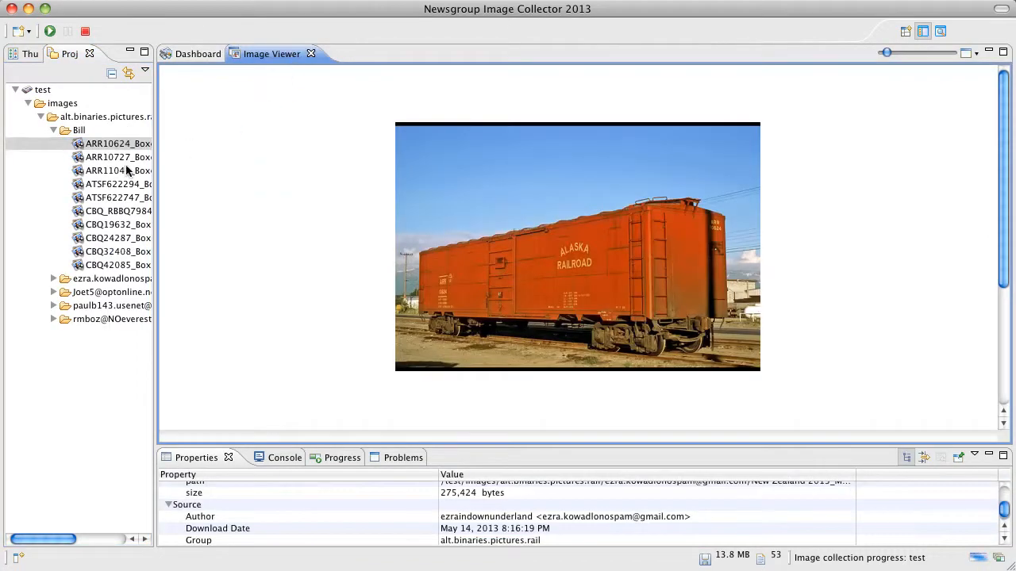
- Look through the folder's other boxcar images in the Image Viewer, finishing on ARR10727_Boxcar.jpg
click(124, 170)
click(119, 198)
click(115, 212)
click(113, 239)
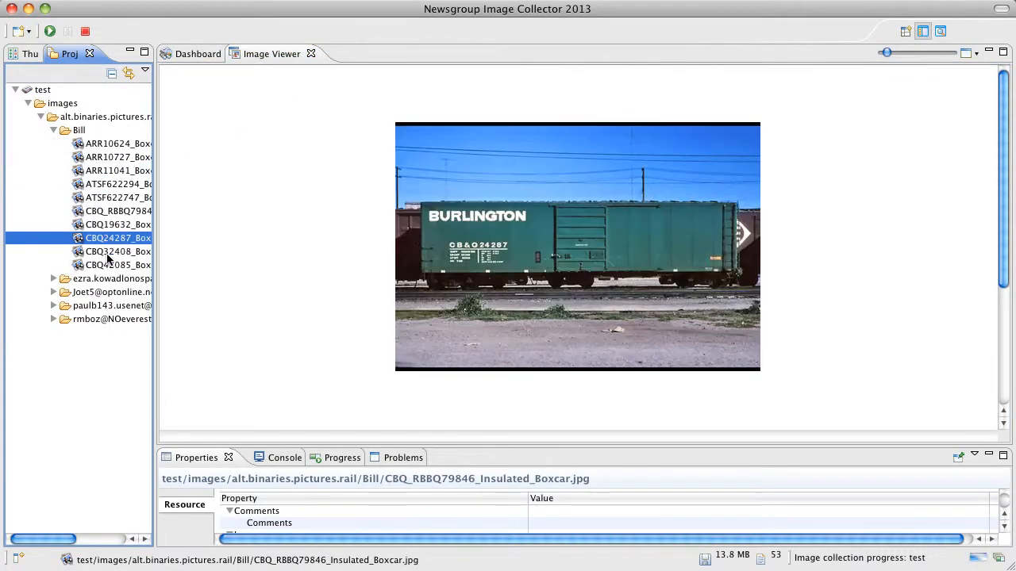
click(111, 252)
click(115, 198)
click(111, 171)
click(109, 158)
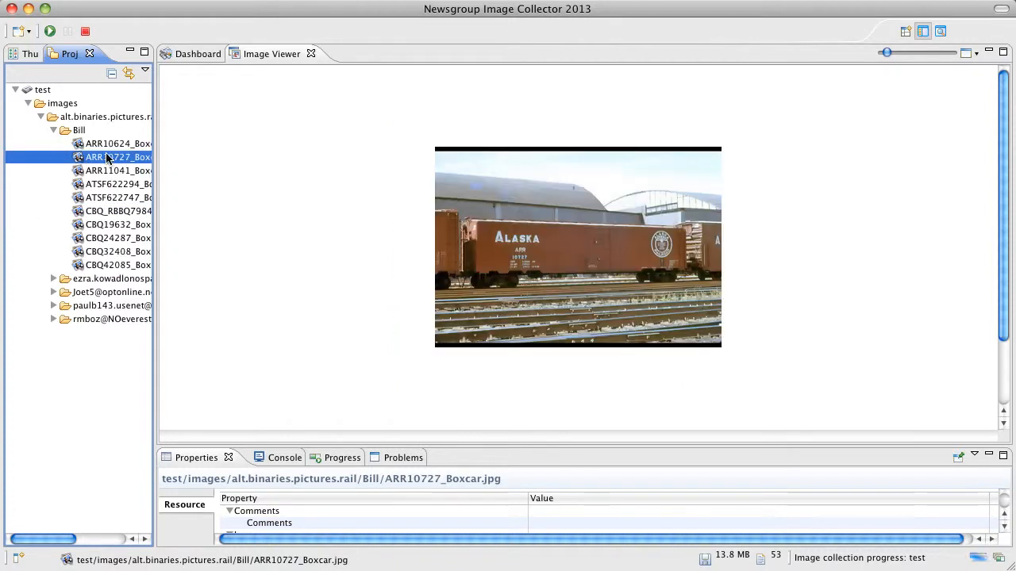
- Switch to the Classic perspective, show the boxcar thumbnails and select ARR11041_Boxcar.jpg in the Project Explorer
click(904, 35)
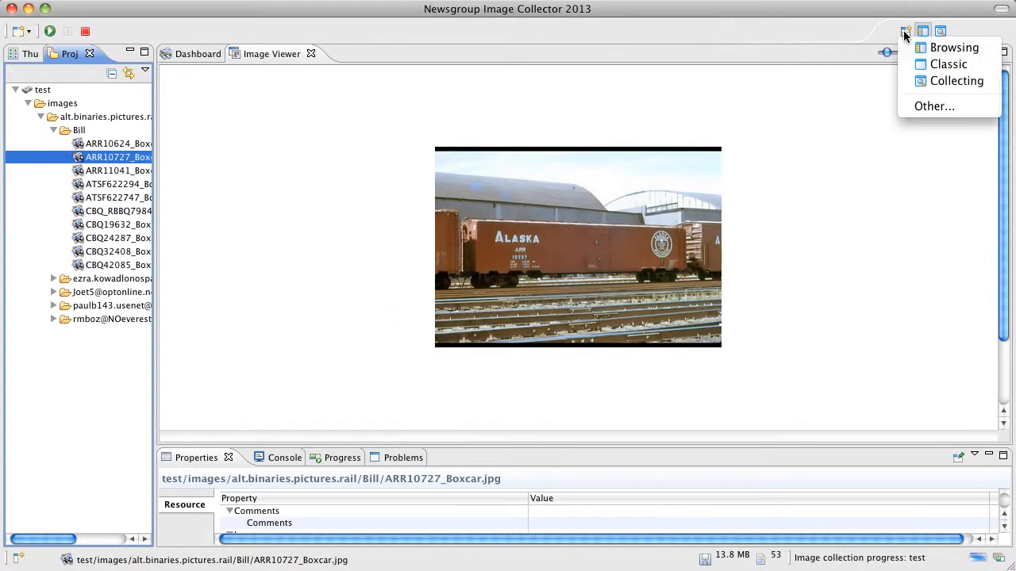
click(926, 65)
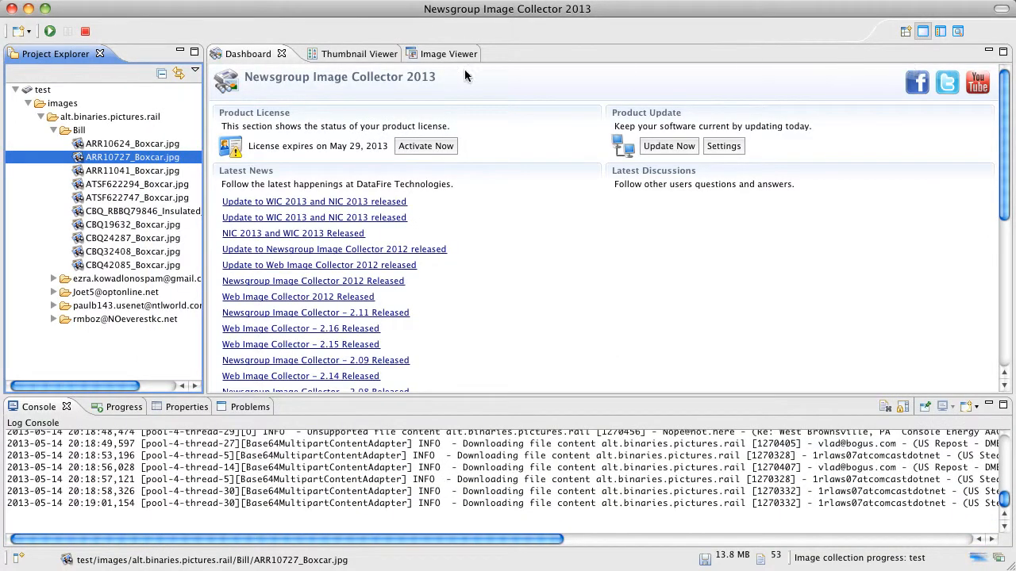
click(361, 54)
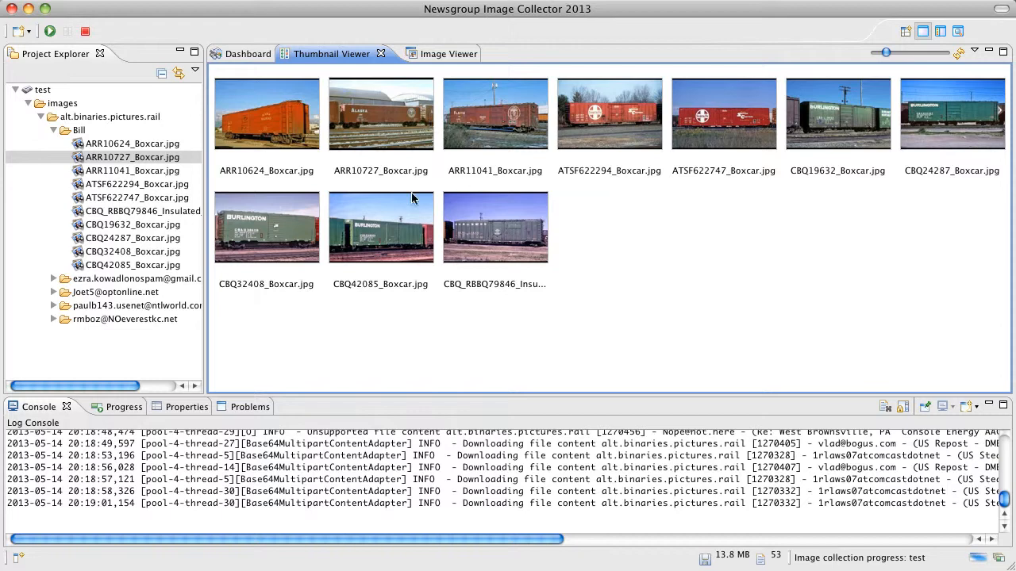
click(143, 198)
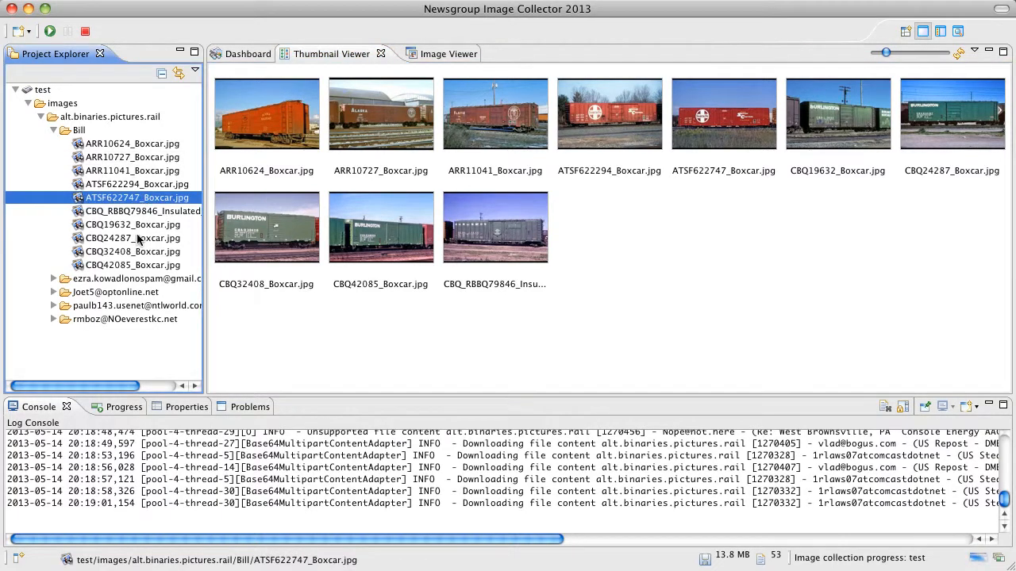
click(138, 238)
click(143, 171)
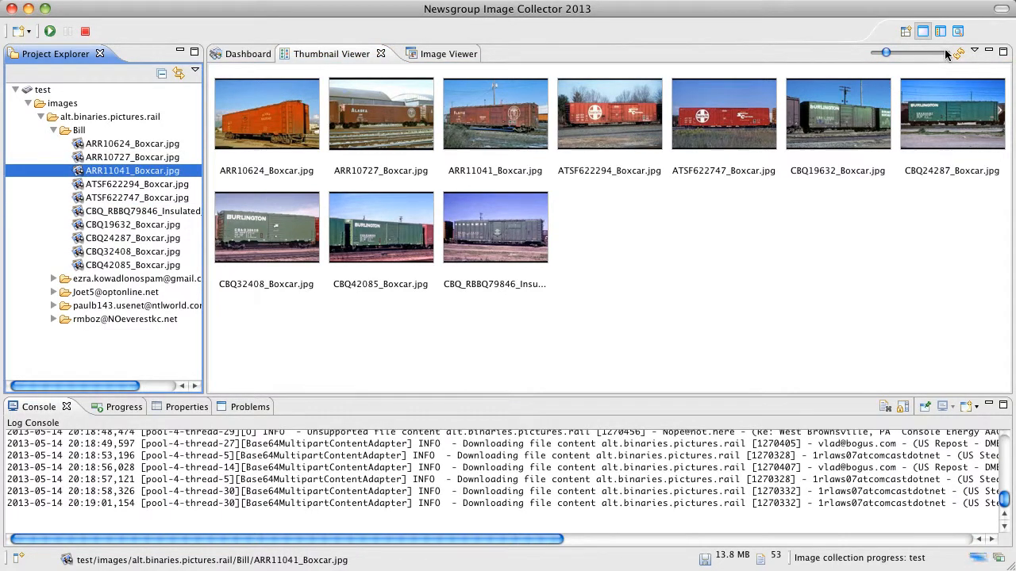
- Switch to the Collecting perspective and close its Dashboard view
click(909, 30)
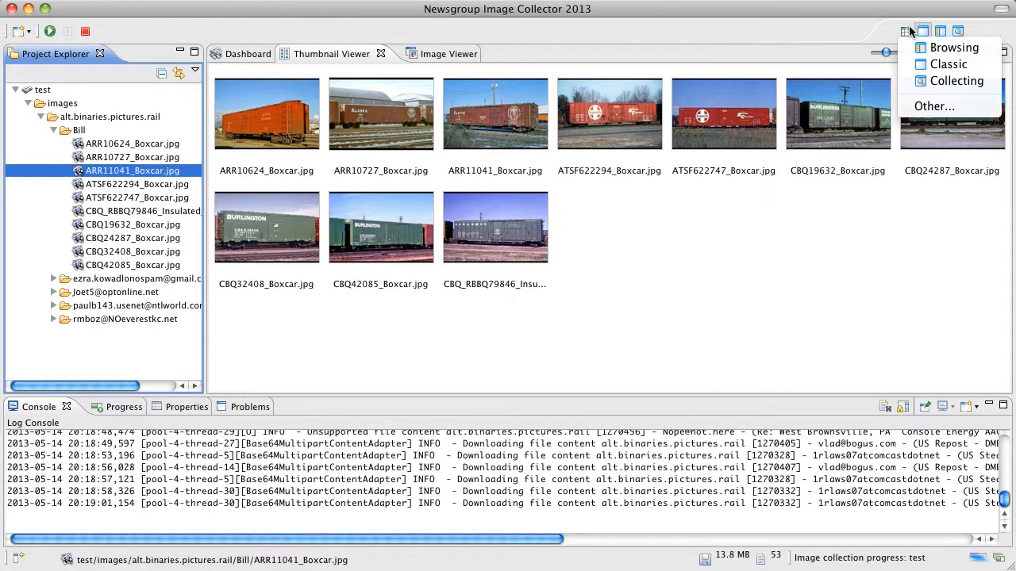
click(950, 82)
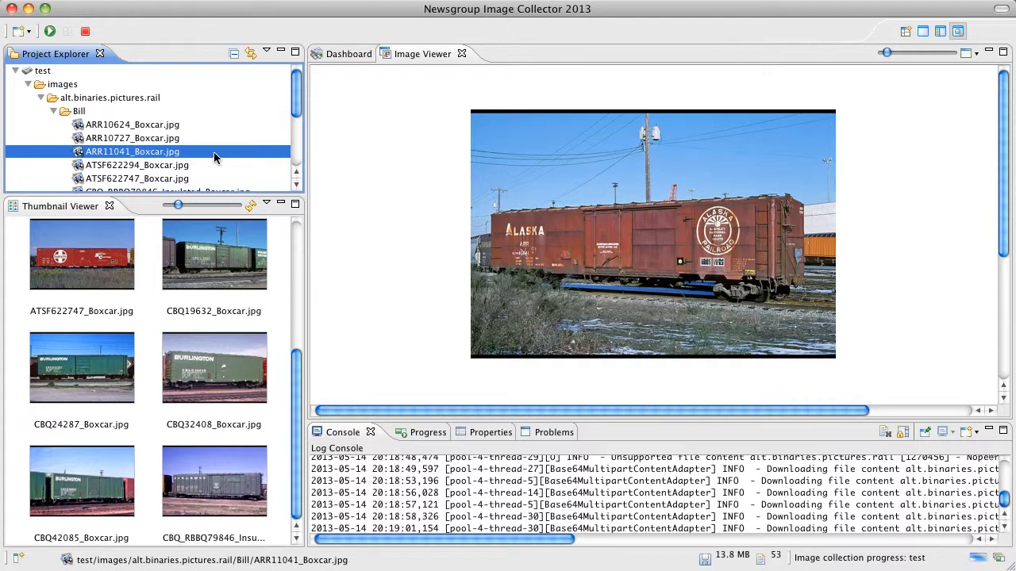
click(341, 54)
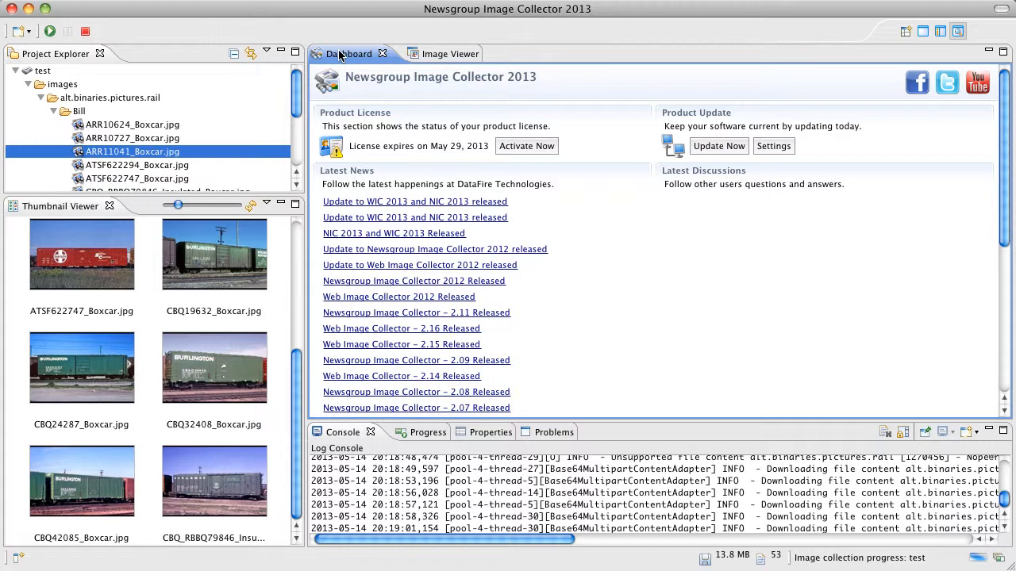
click(381, 54)
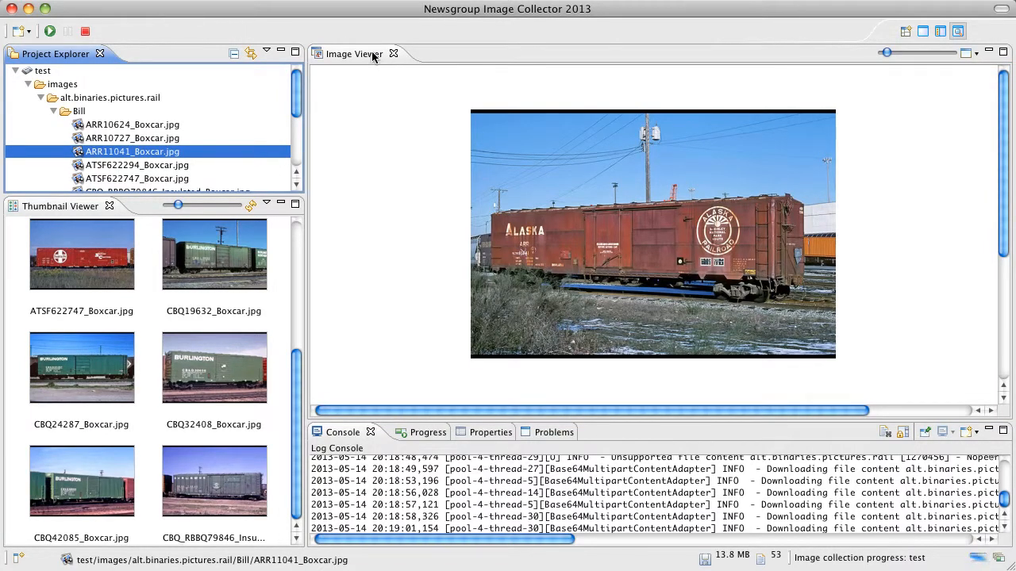
- Dock the Image Viewer in the same pane as the Thumbnail Viewer and alternate between the two views
click(363, 53)
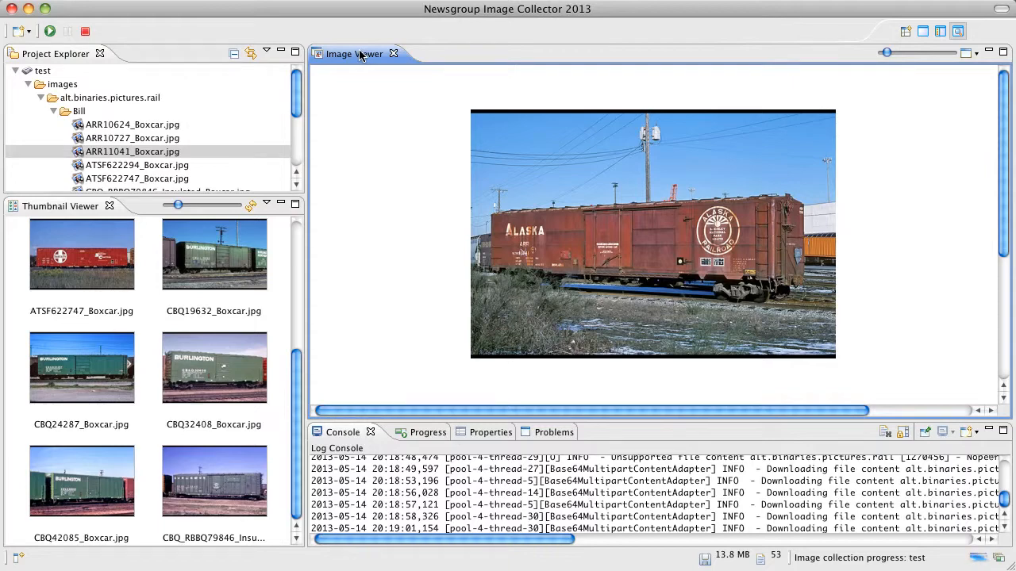
drag(360, 52, 182, 263)
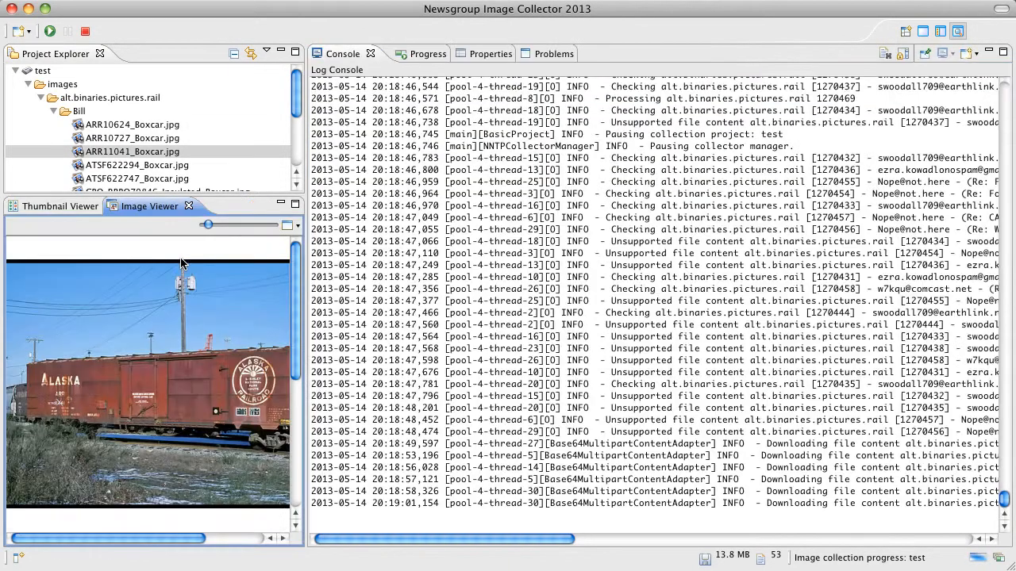
click(57, 204)
click(149, 207)
click(62, 208)
click(156, 207)
- Dock the Image Viewer across the full width above all other views and increase its height
drag(157, 206, 478, 46)
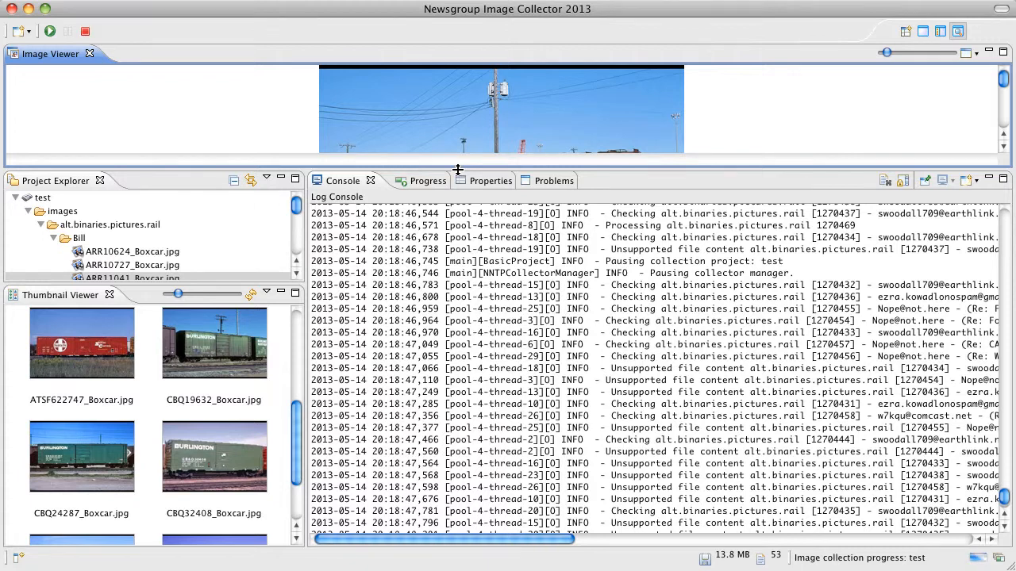
drag(457, 169, 455, 248)
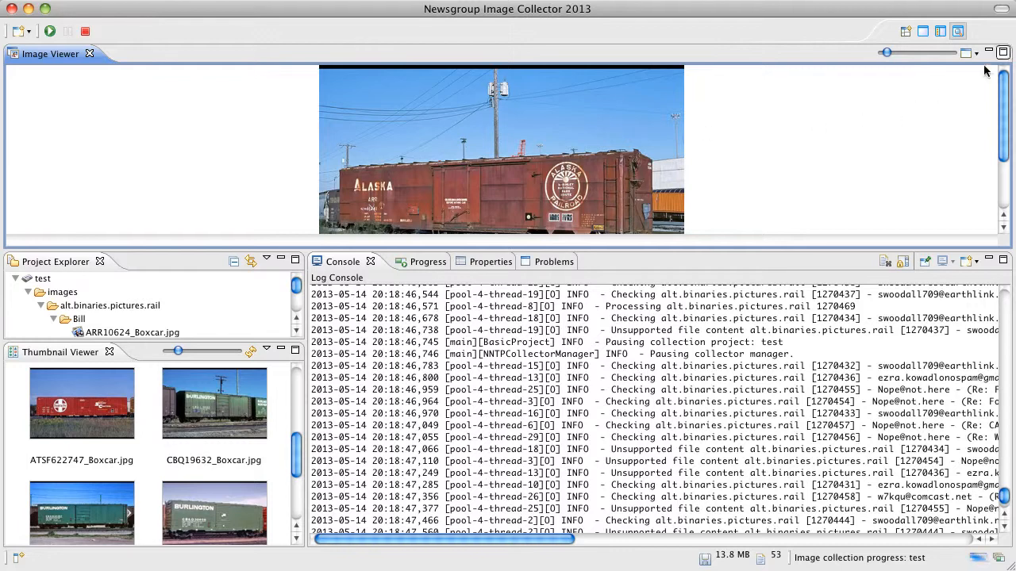
- Return to the Classic perspective and open the properties of the test project
click(923, 31)
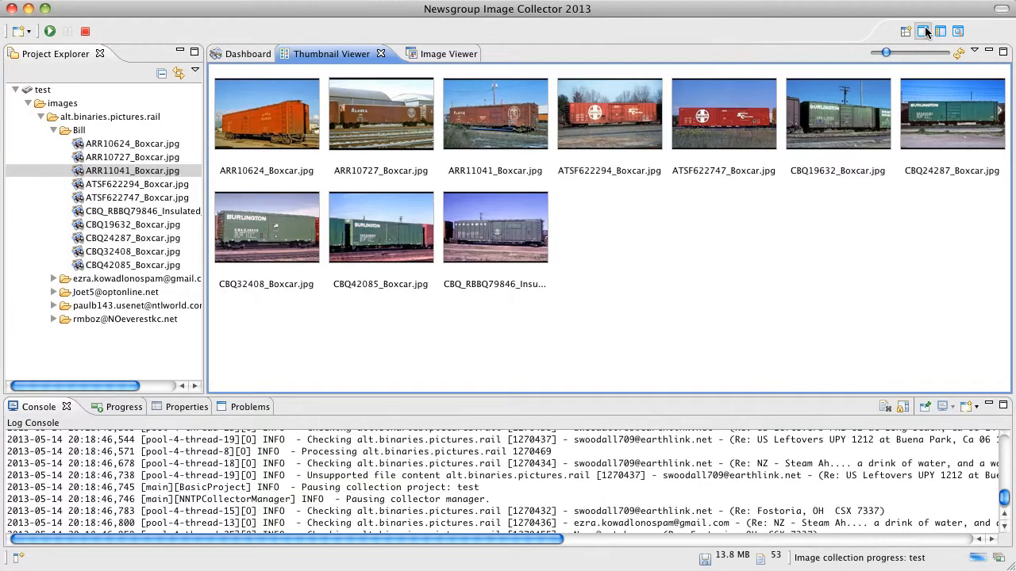
click(43, 92)
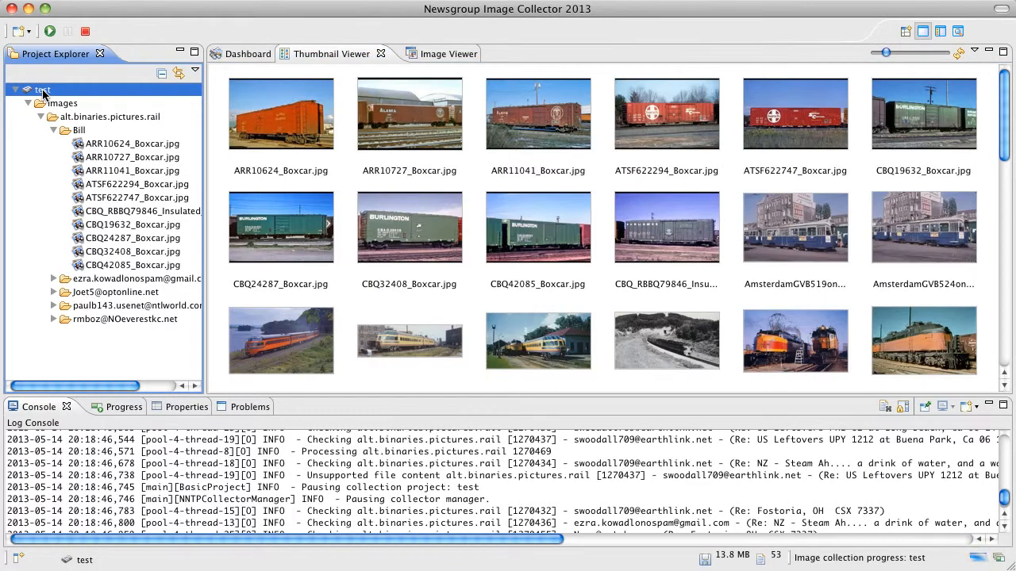
right_click(43, 92)
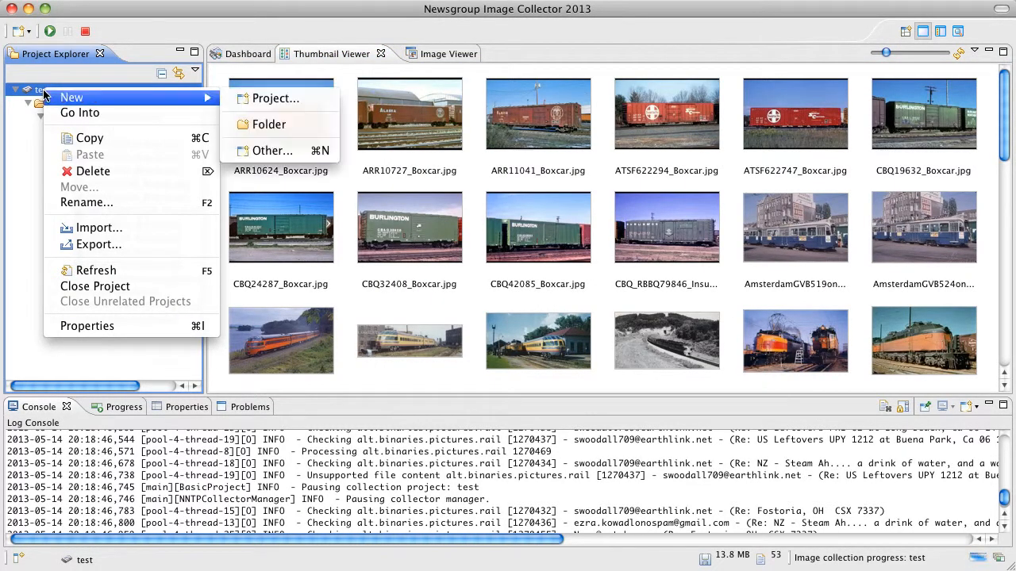
click(142, 328)
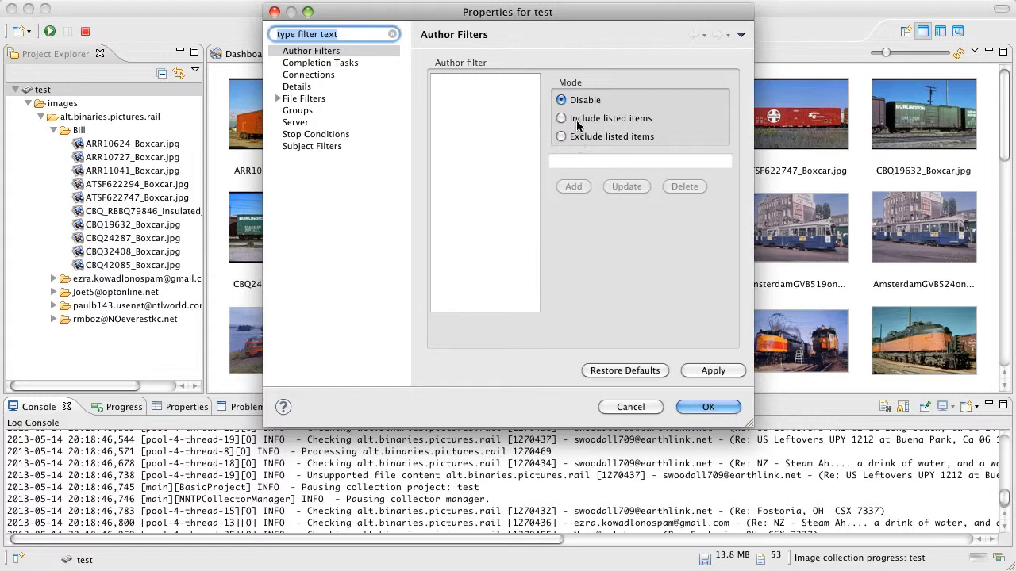
- Review the project's Completion Tasks, Connections, Details and File Filters settings, expanding the Image Files filters
click(332, 66)
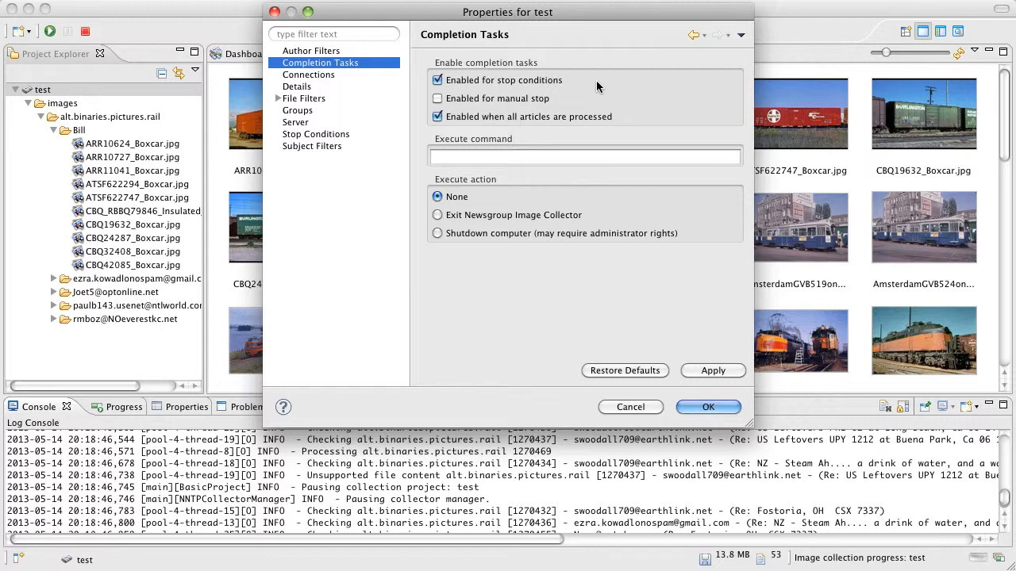
click(309, 76)
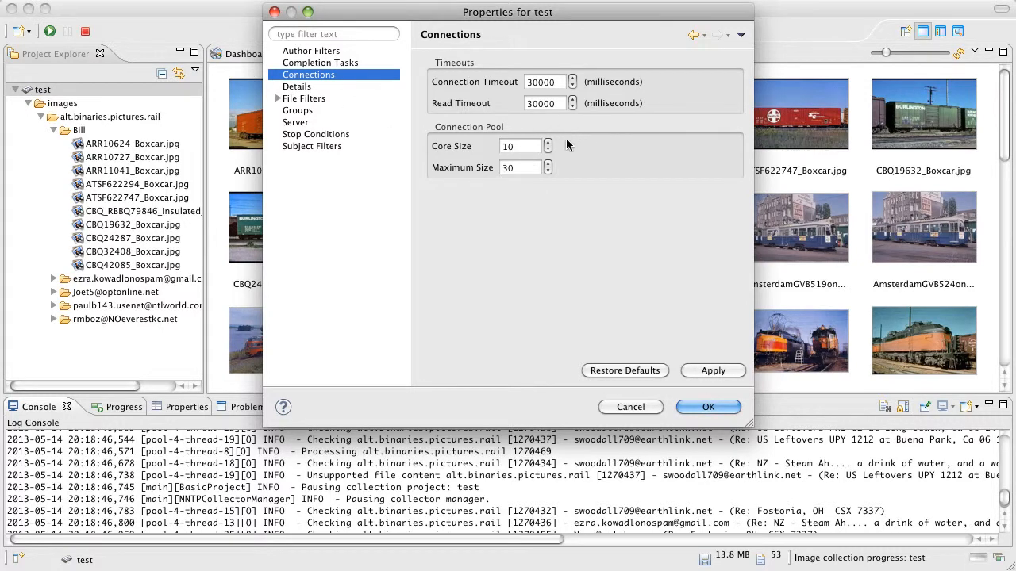
click(300, 89)
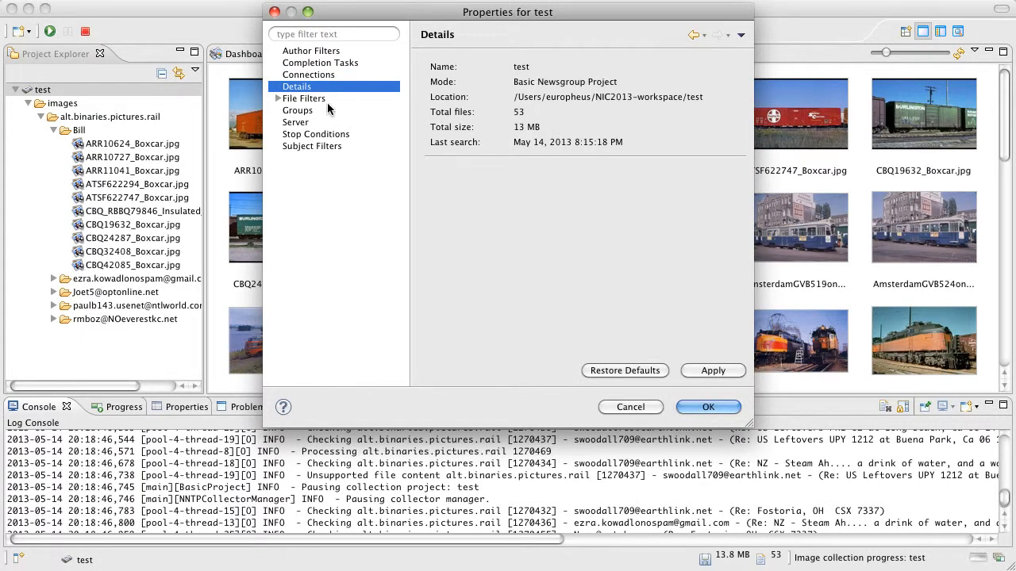
click(313, 103)
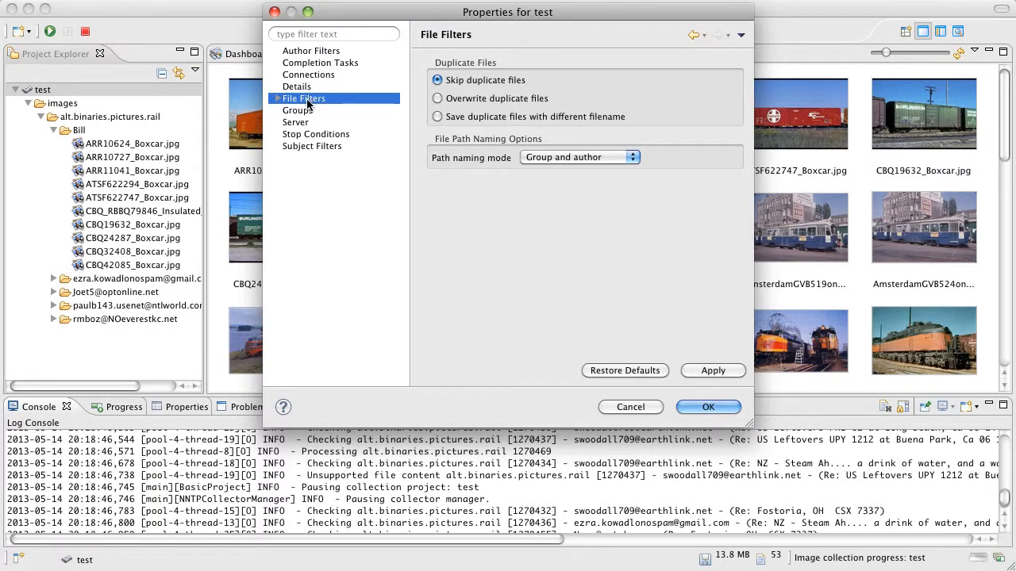
click(278, 98)
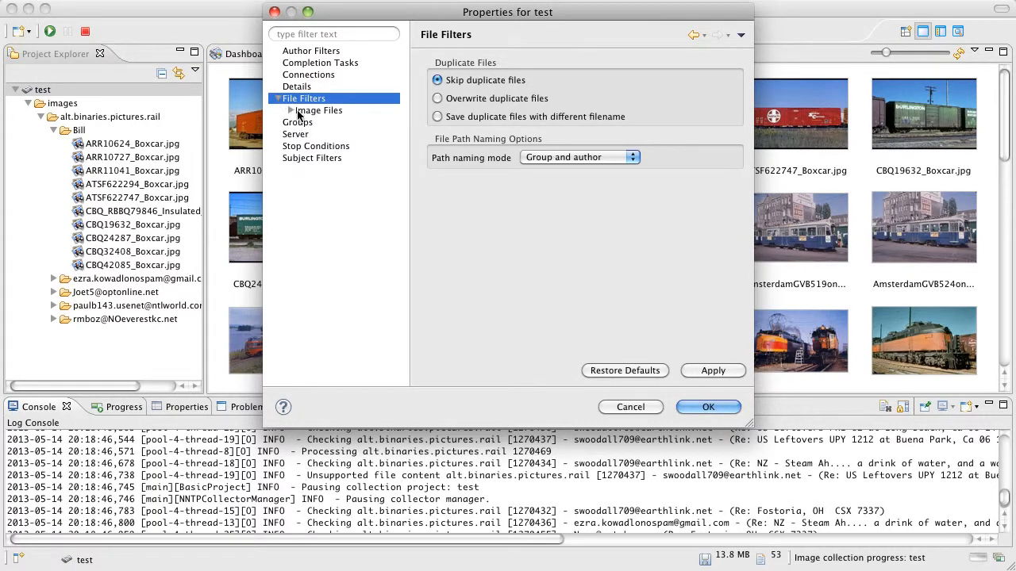
click(290, 111)
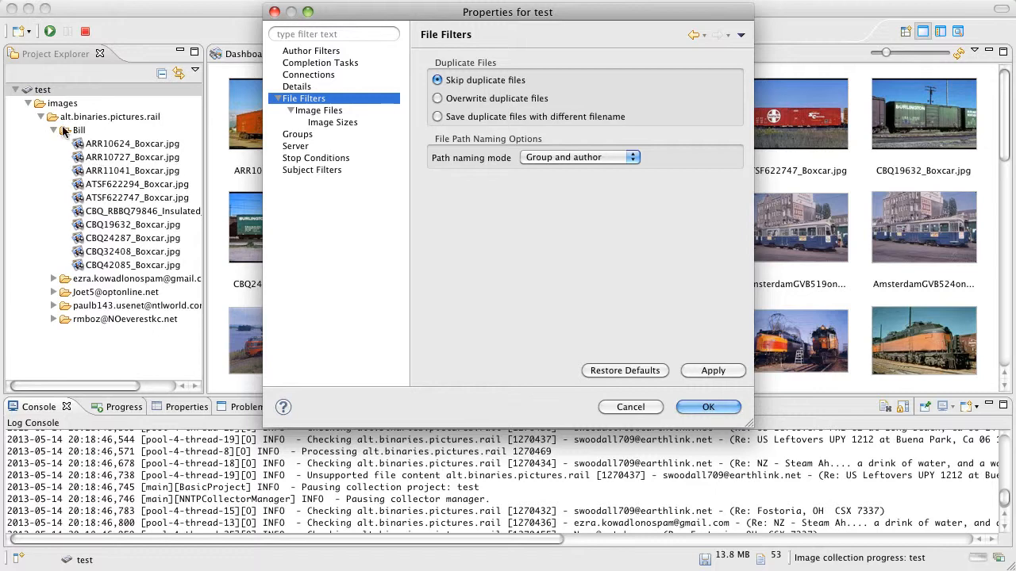
- Set the Image Files extension filter to include listed items and add a file extension to its list
click(324, 112)
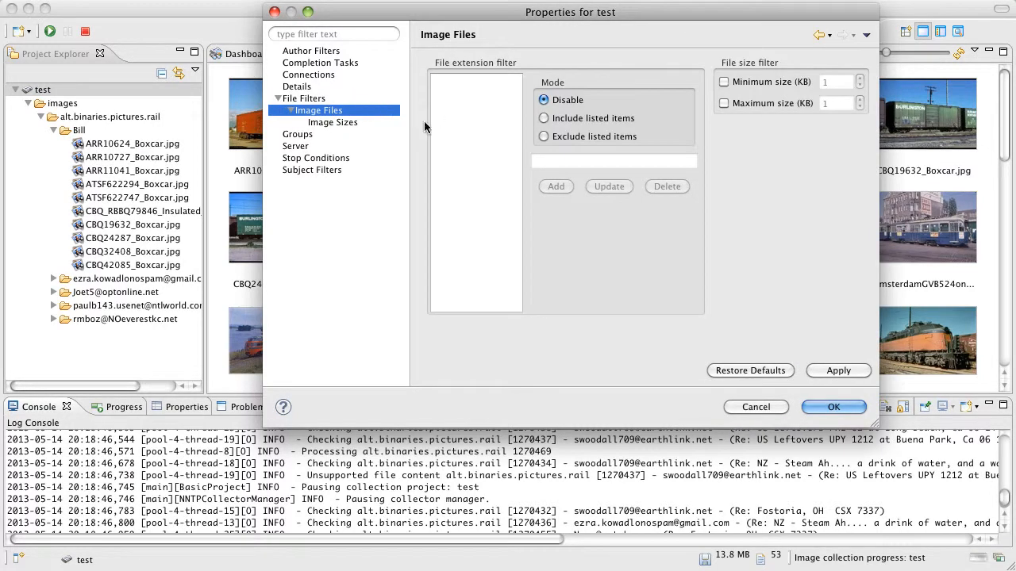
click(565, 122)
click(563, 162)
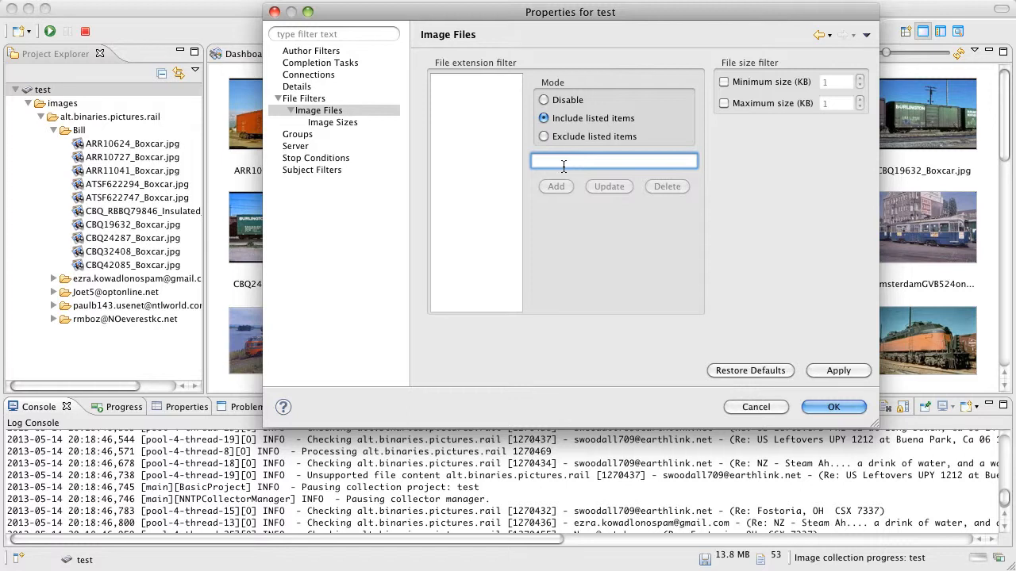
text(png)
click(565, 186)
- Review the project's Image Sizes, Groups, Server and Stop Conditions settings
click(346, 126)
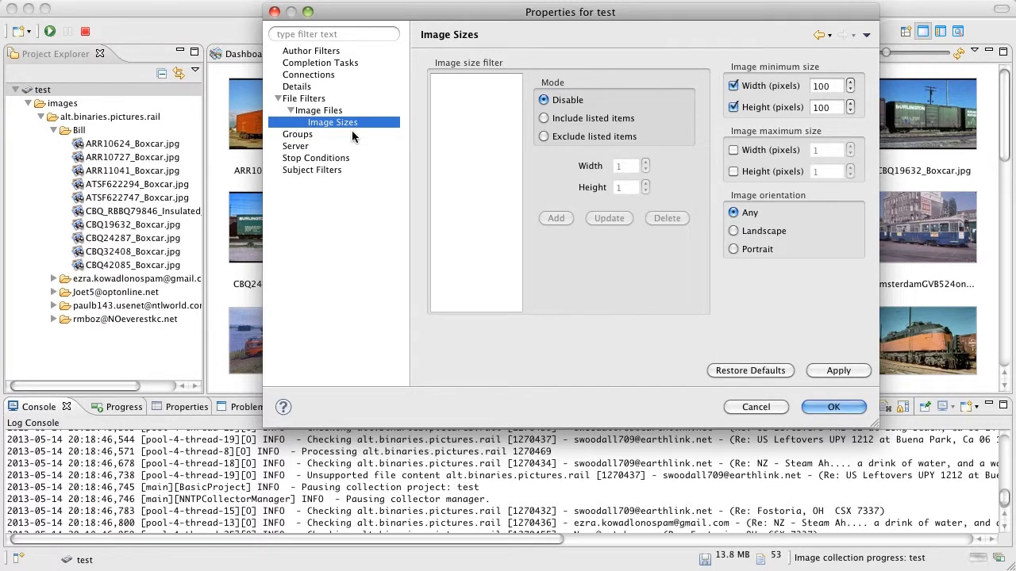
click(300, 135)
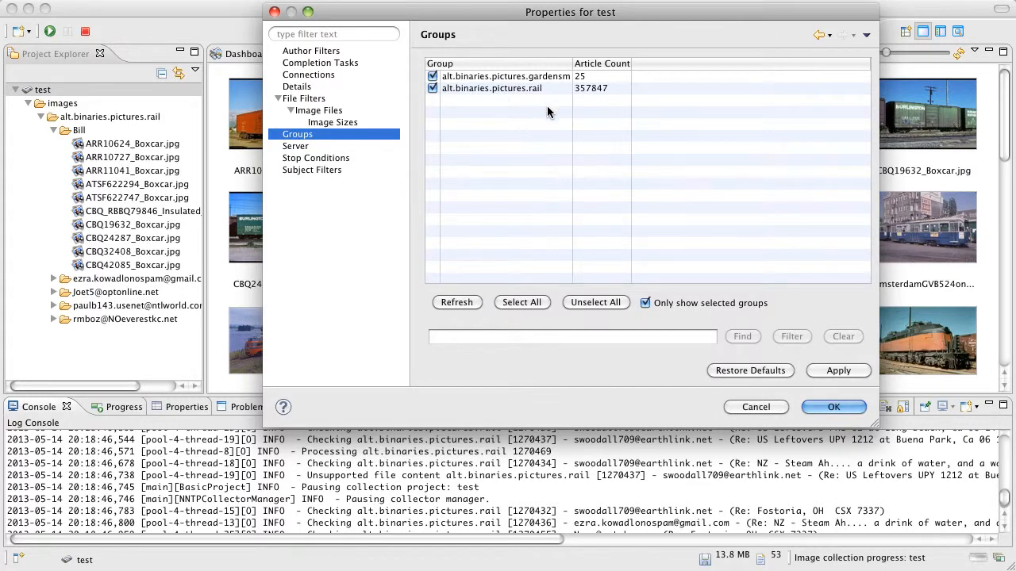
click(301, 150)
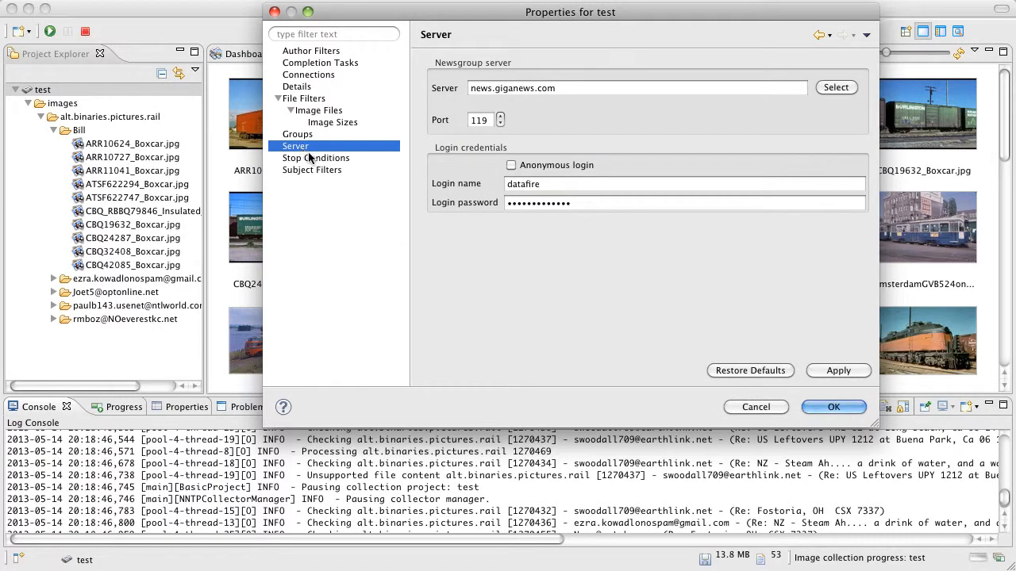
click(314, 161)
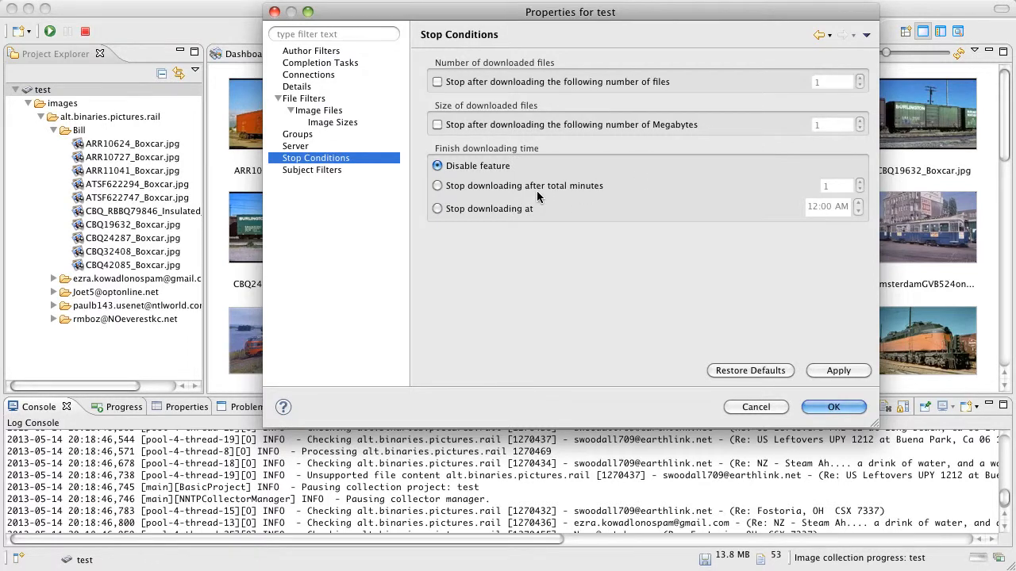
- Try the timed stop options in Stop Conditions, review the Subject Filters settings, and close the project properties without saving
click(496, 209)
click(512, 188)
click(328, 172)
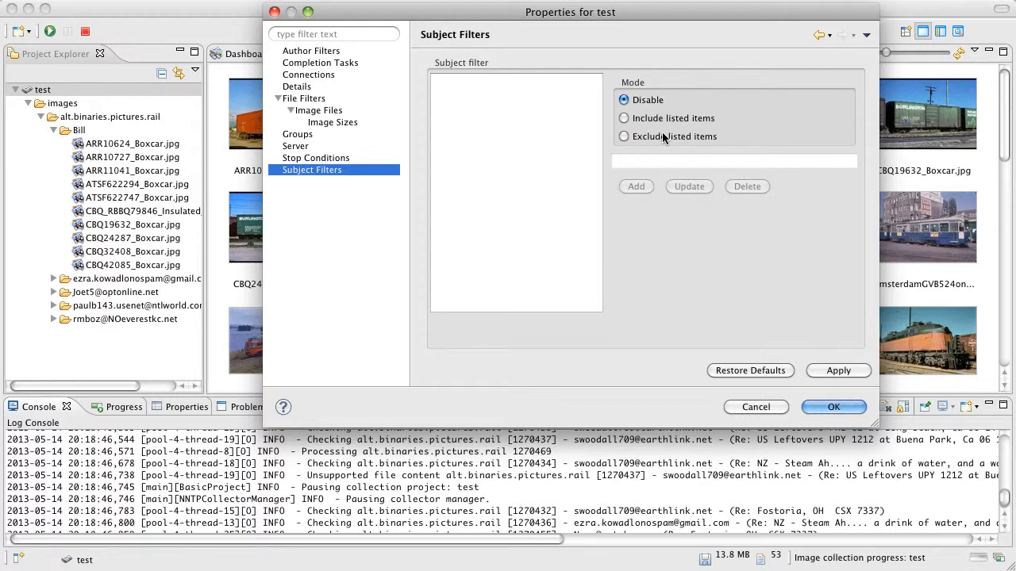
click(768, 406)
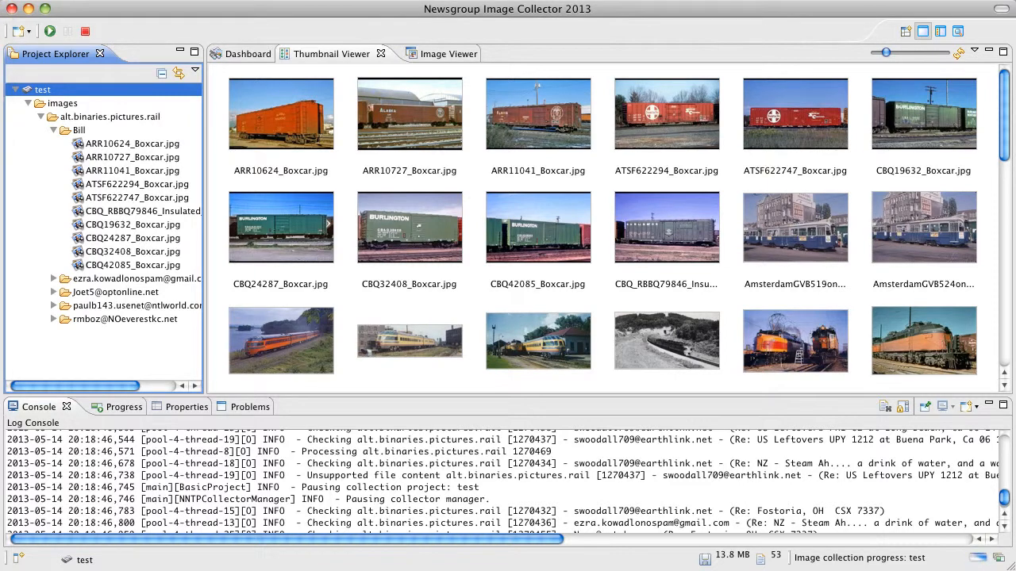
- Open the application preferences and review the General and Install/Update settings, including Automatic Updates and Available Software Sites
key(super+comma)
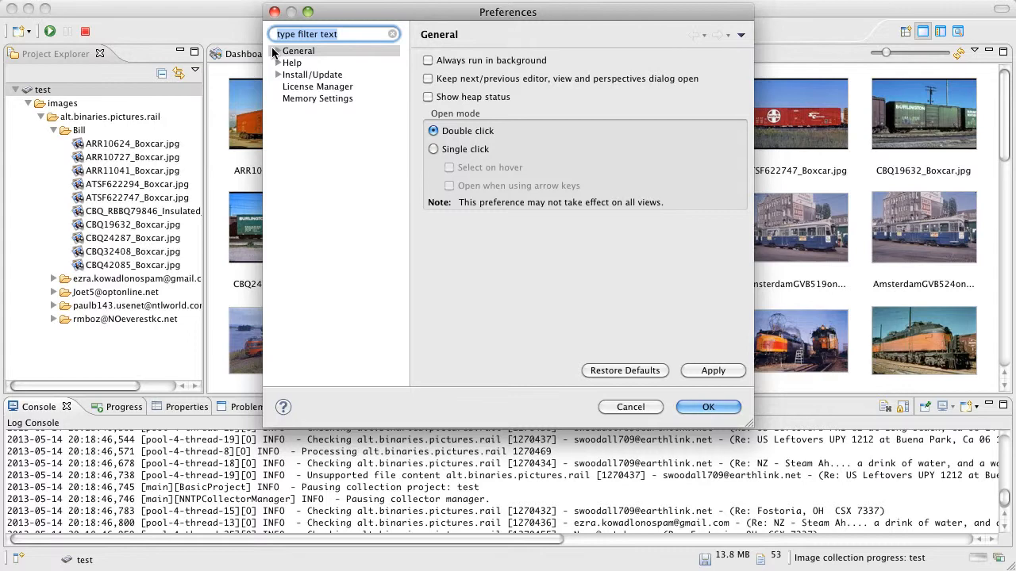
click(275, 53)
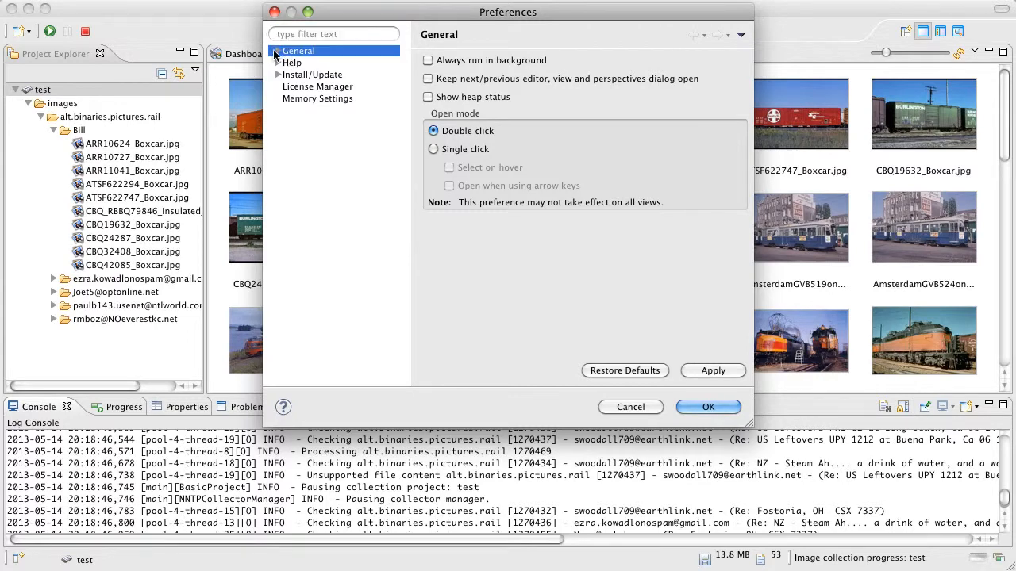
click(276, 52)
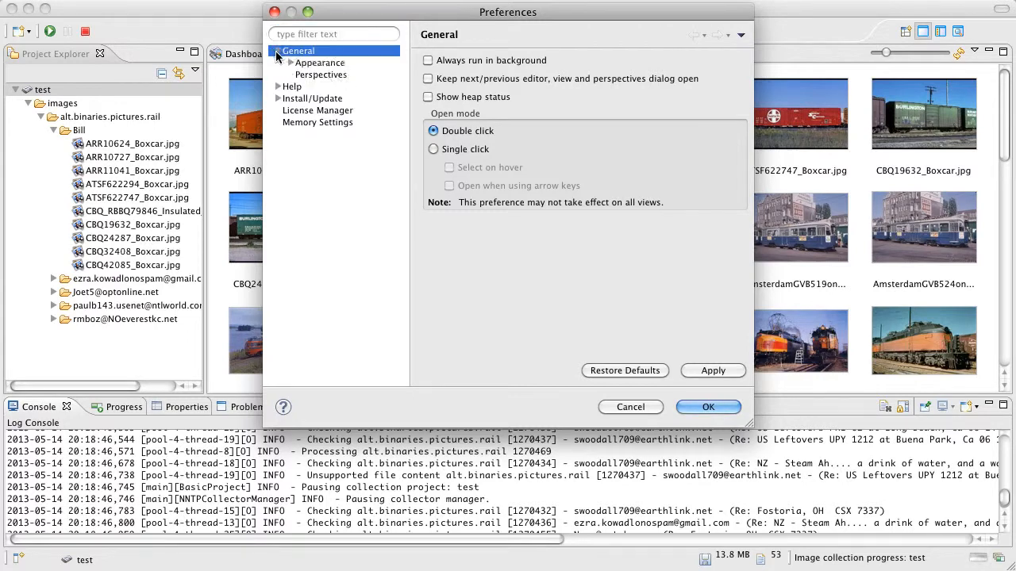
click(303, 98)
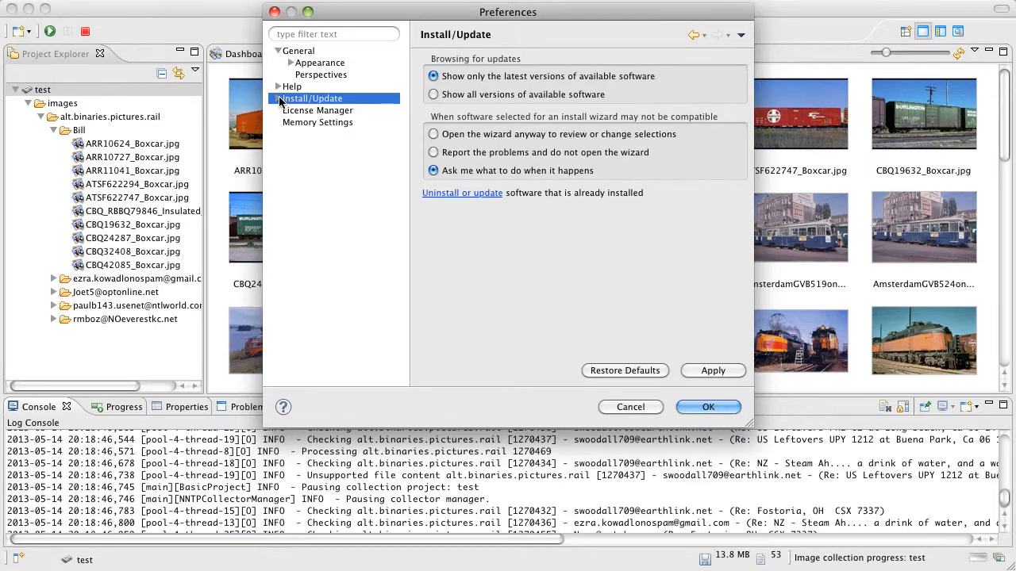
click(278, 99)
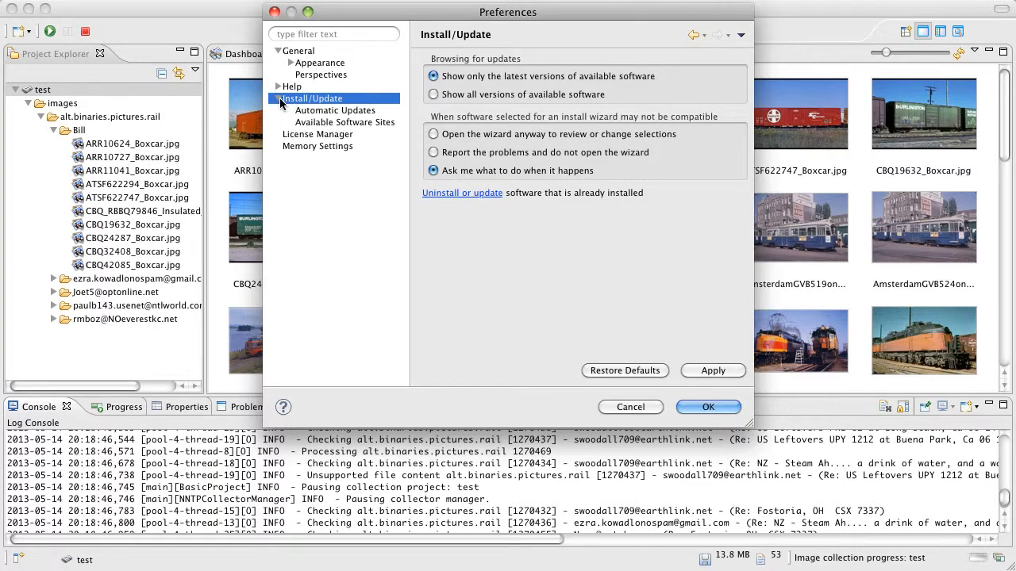
click(329, 112)
click(330, 124)
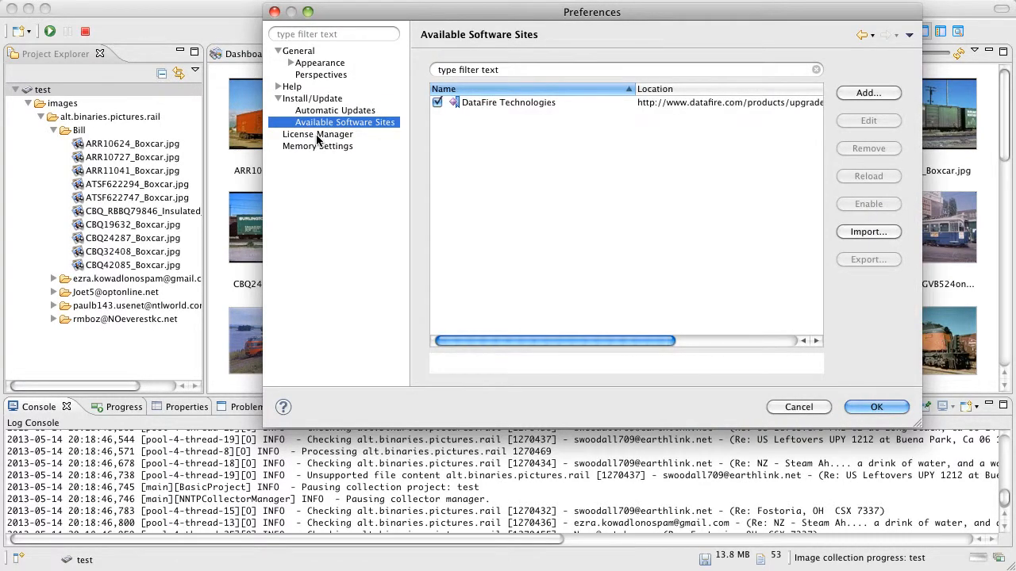
- Review the License Manager and Memory Settings preferences, and close the preferences without saving
click(330, 135)
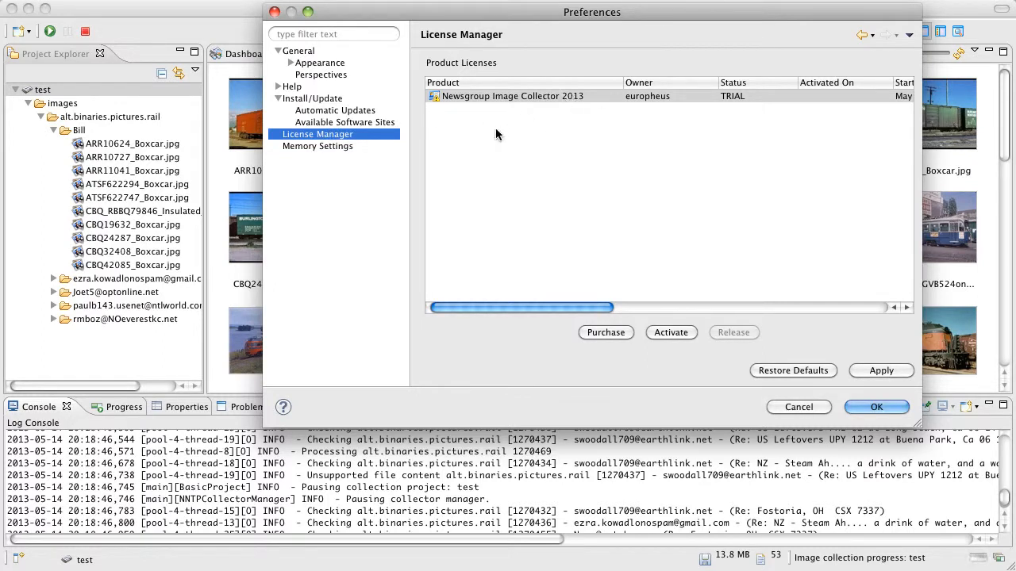
click(339, 146)
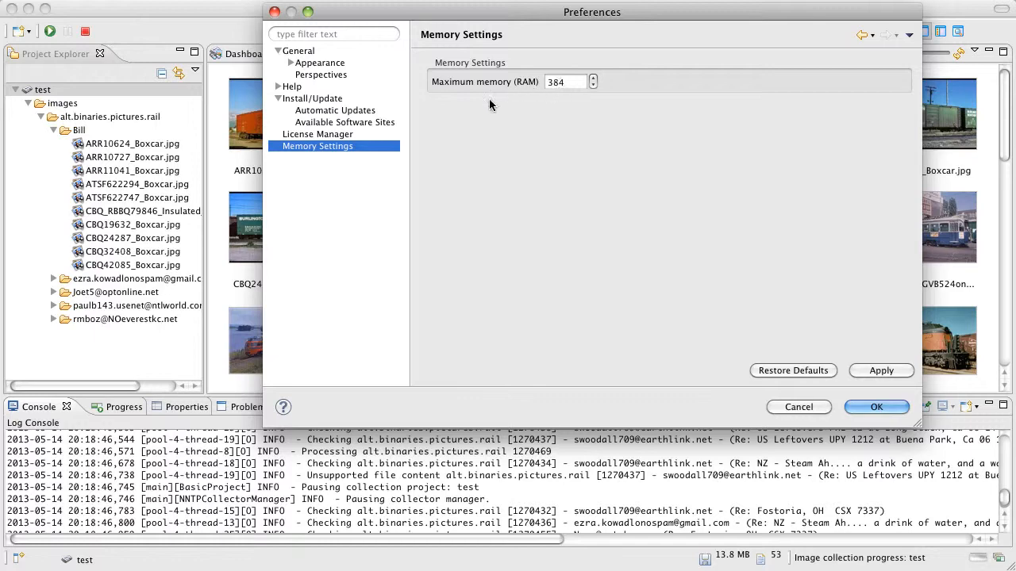
click(800, 409)
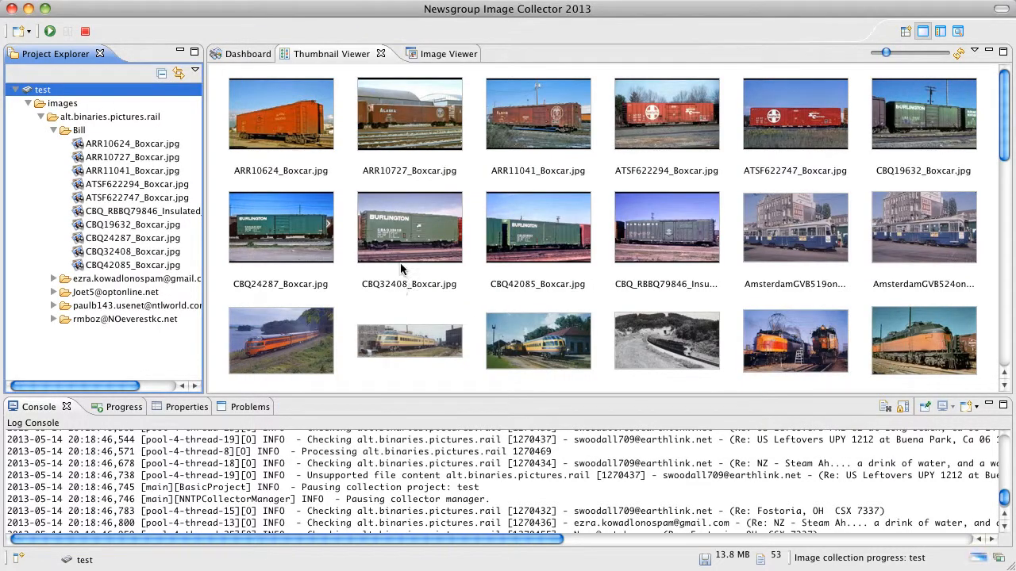